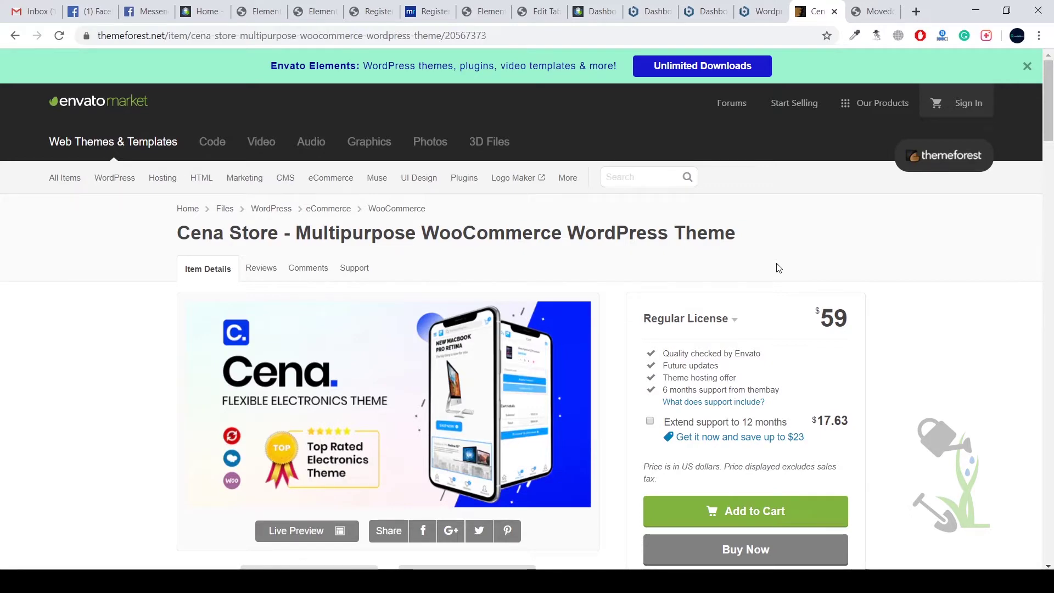
Step: Open the Cena Store live demo in a new tab from its ThemeForest item page
scroll(771, 268, down, 10)
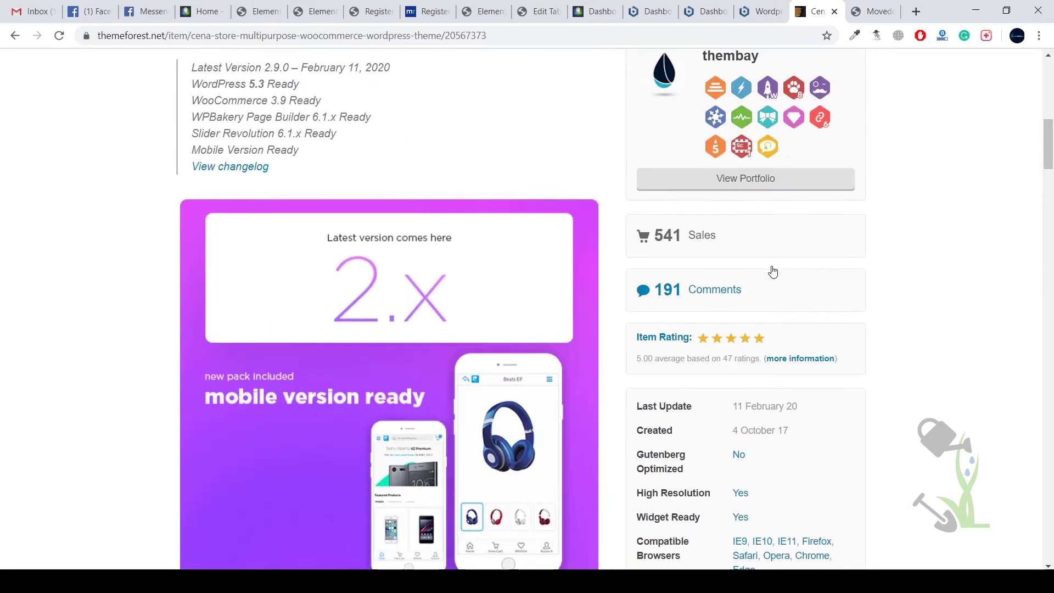
scroll(623, 291, up, 8)
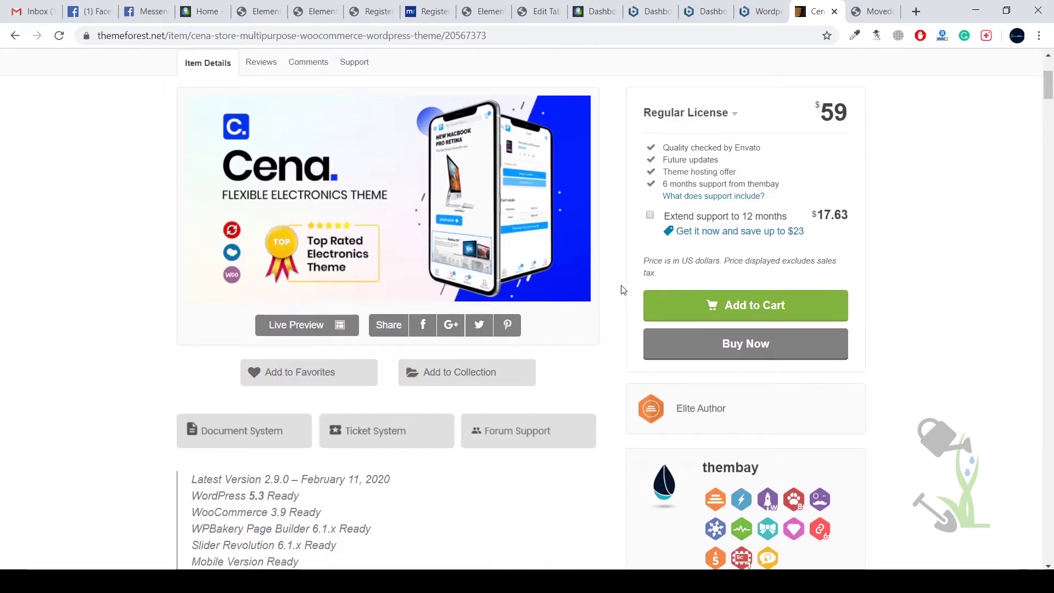
scroll(623, 290, down, 4)
scroll(623, 289, up, 4)
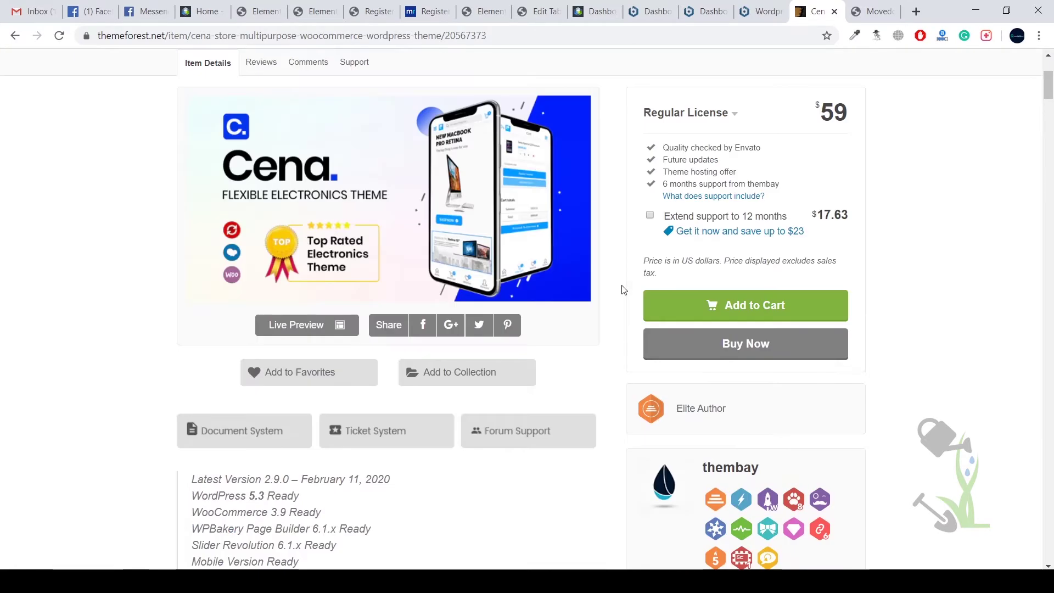
click(299, 324)
scroll(619, 269, down, 14)
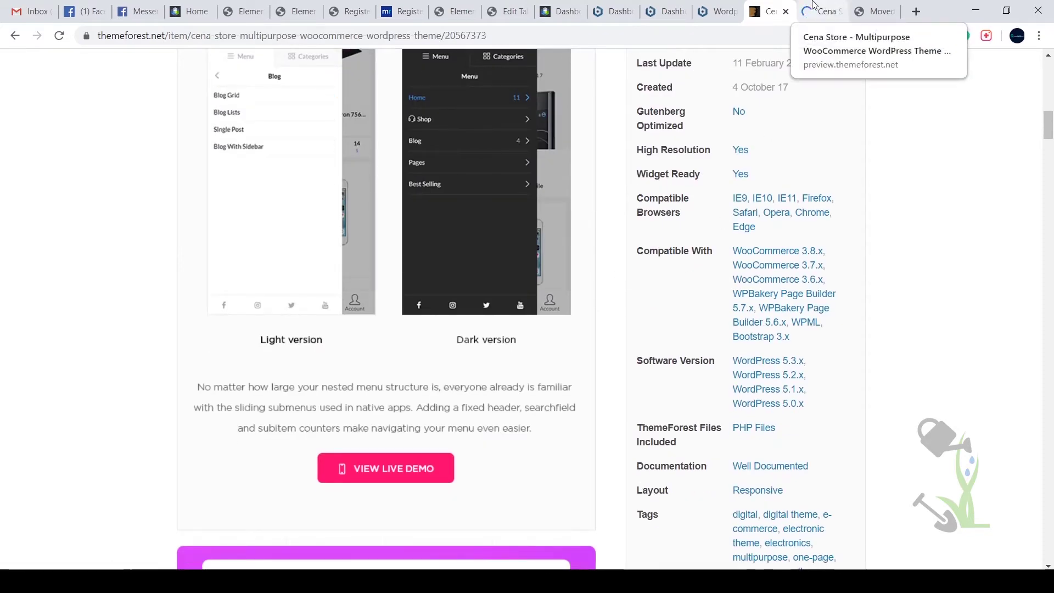
Step: Browse the Cena Store demo homepages in the preview tab, enlarging one in Quick View briefly
click(826, 11)
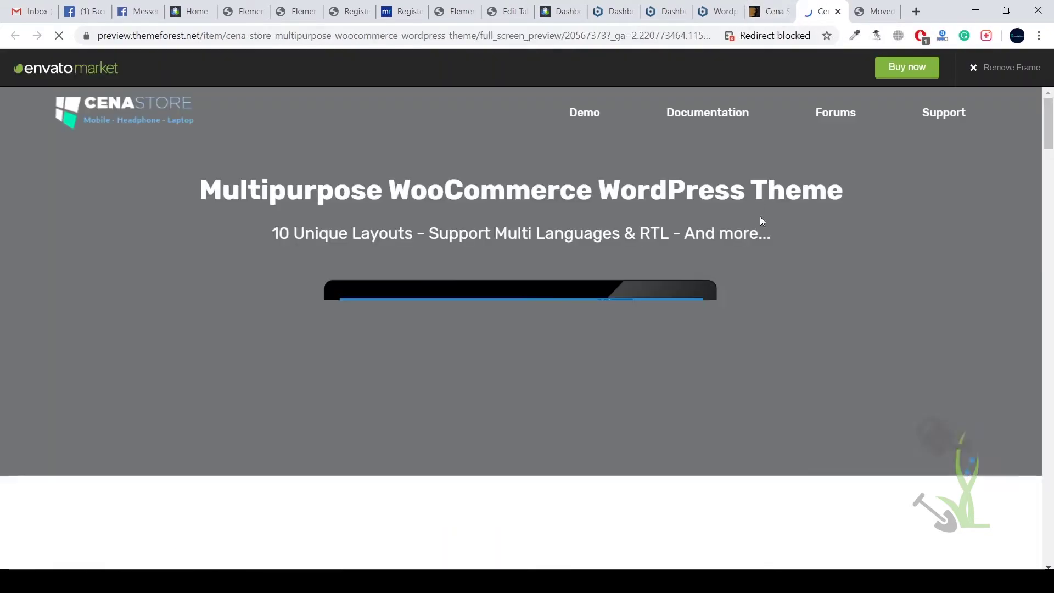
scroll(760, 229, down, 6)
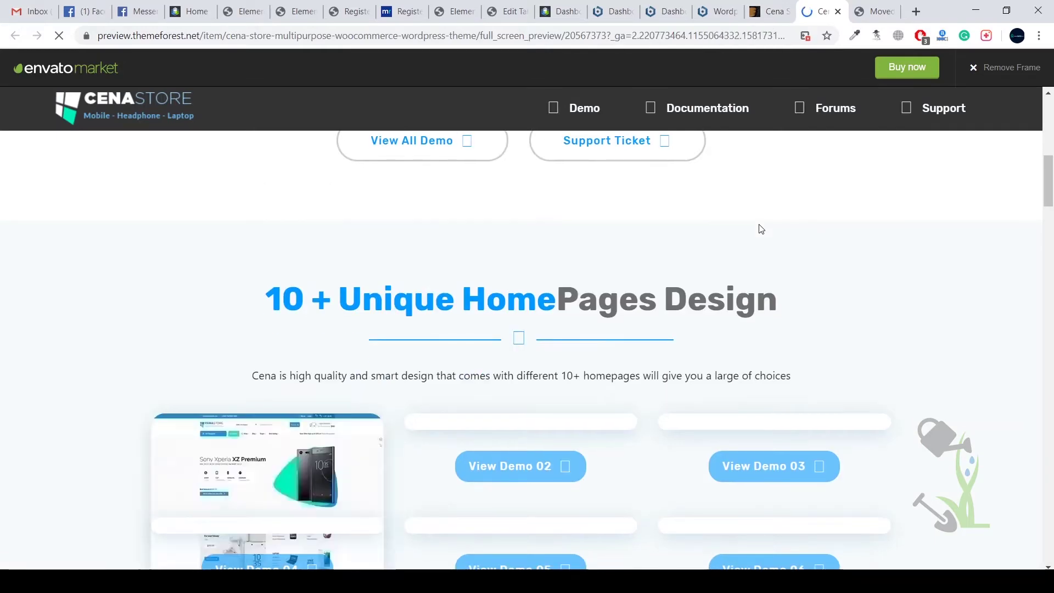
scroll(670, 337, down, 8)
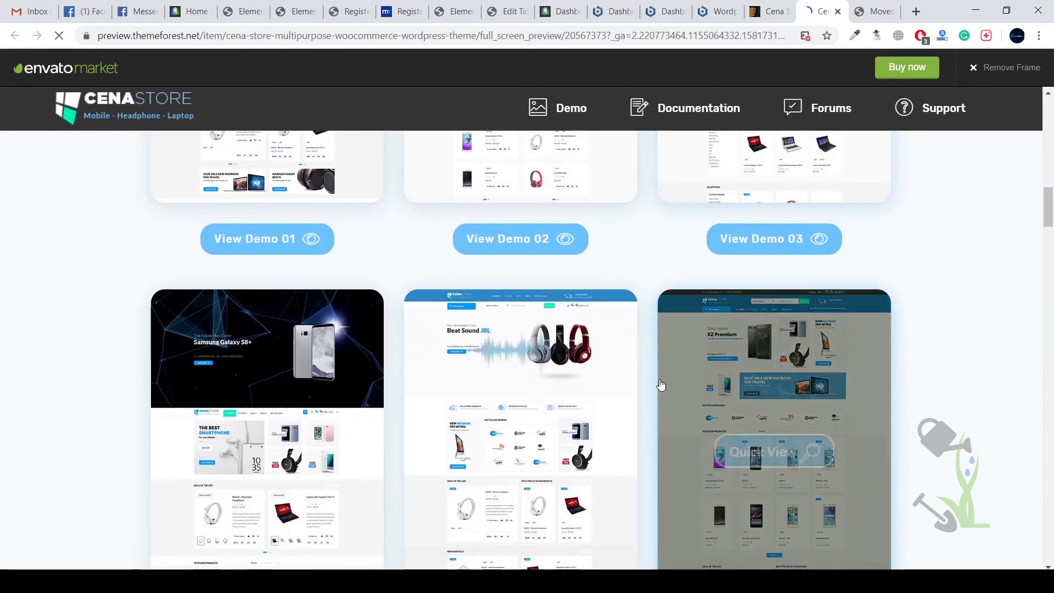
click(767, 457)
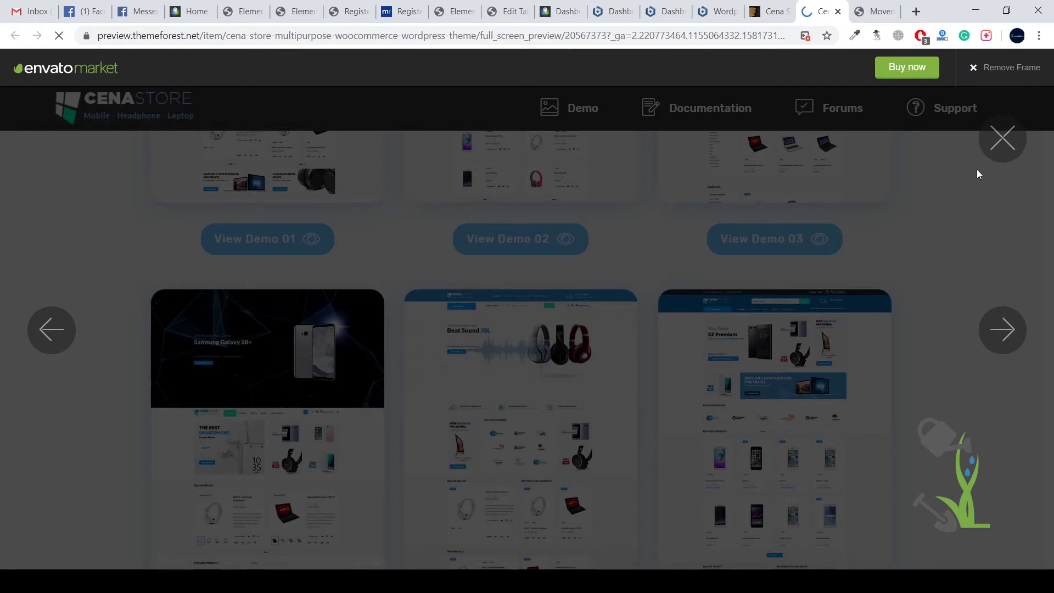
click(951, 198)
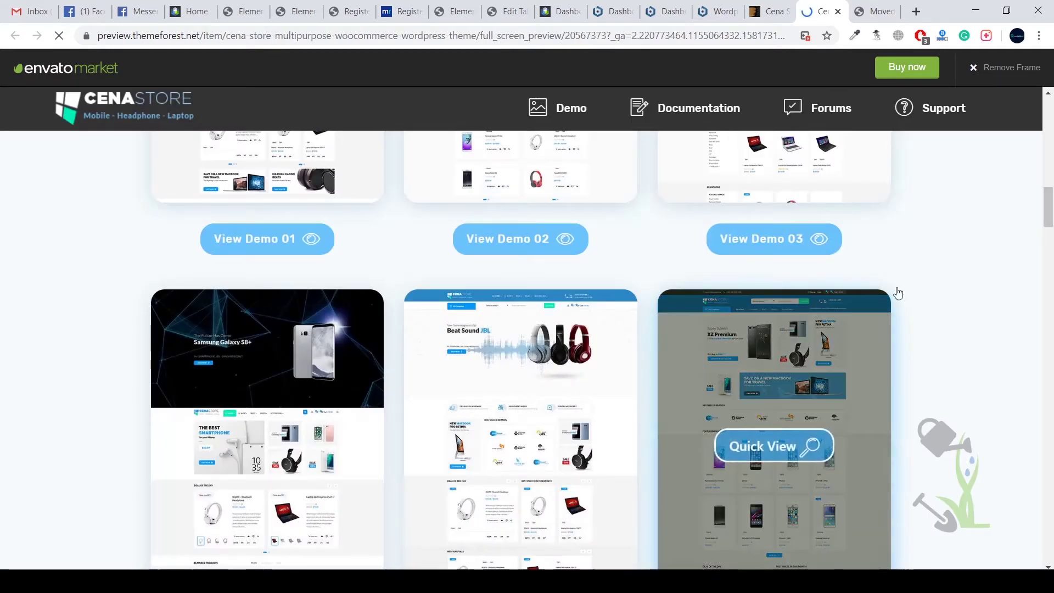
scroll(911, 277, up, 10)
scroll(918, 273, down, 5)
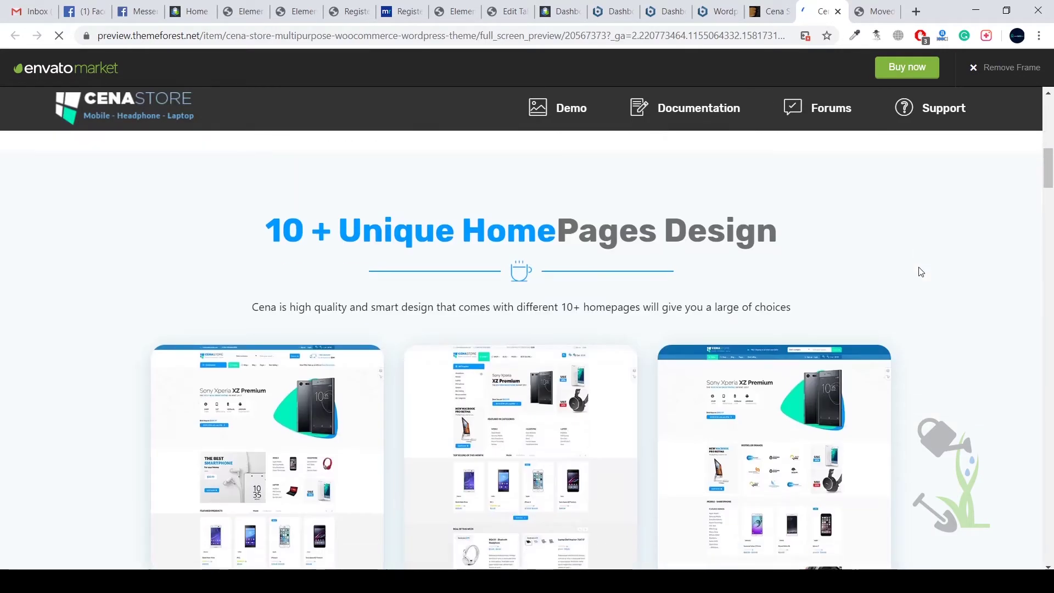
scroll(941, 329, down, 10)
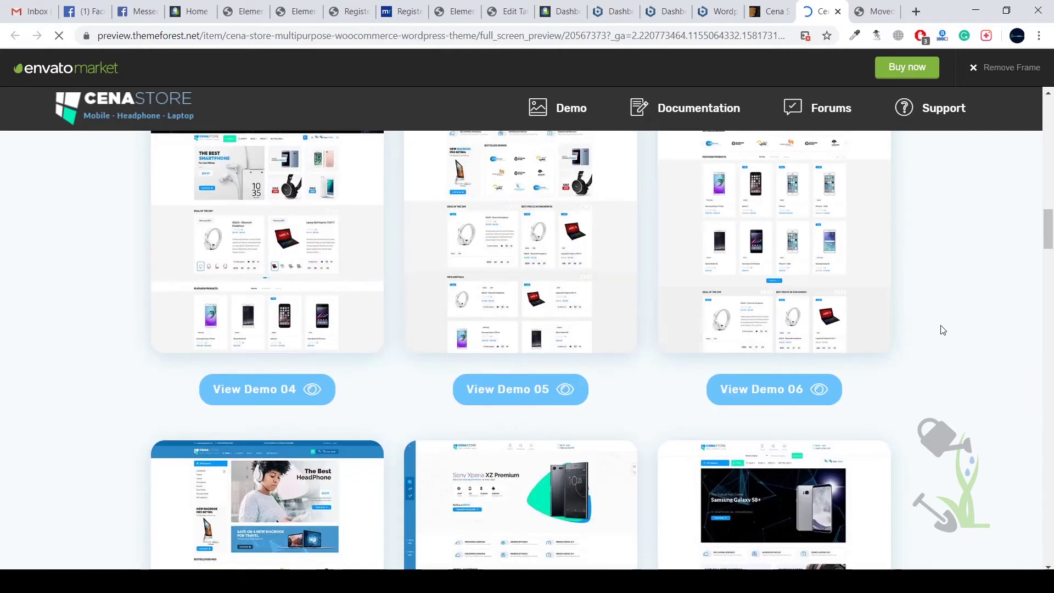
scroll(943, 329, down, 10)
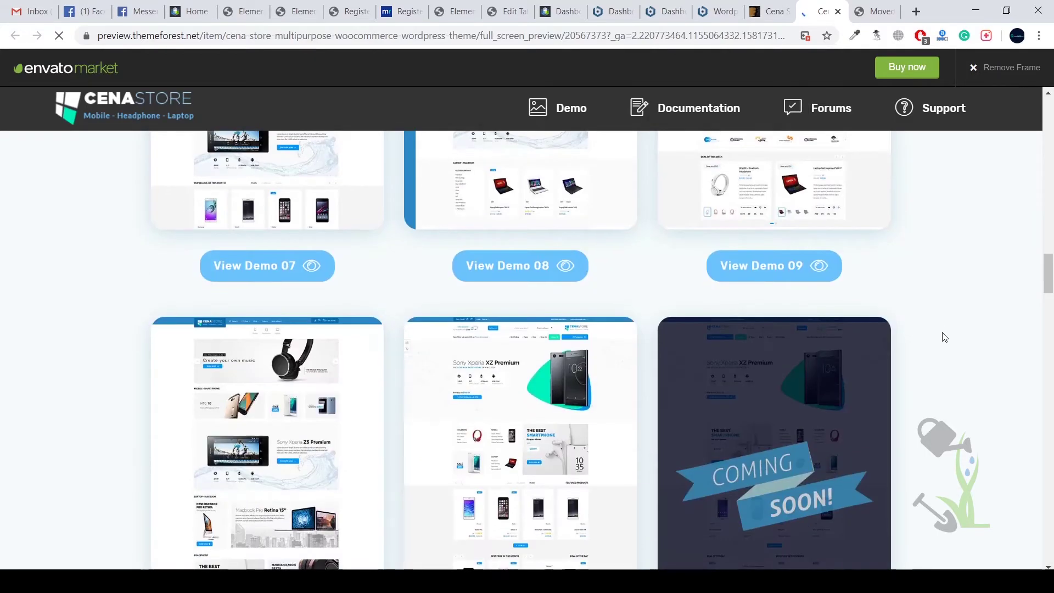
scroll(944, 336, up, 5)
scroll(943, 336, up, 15)
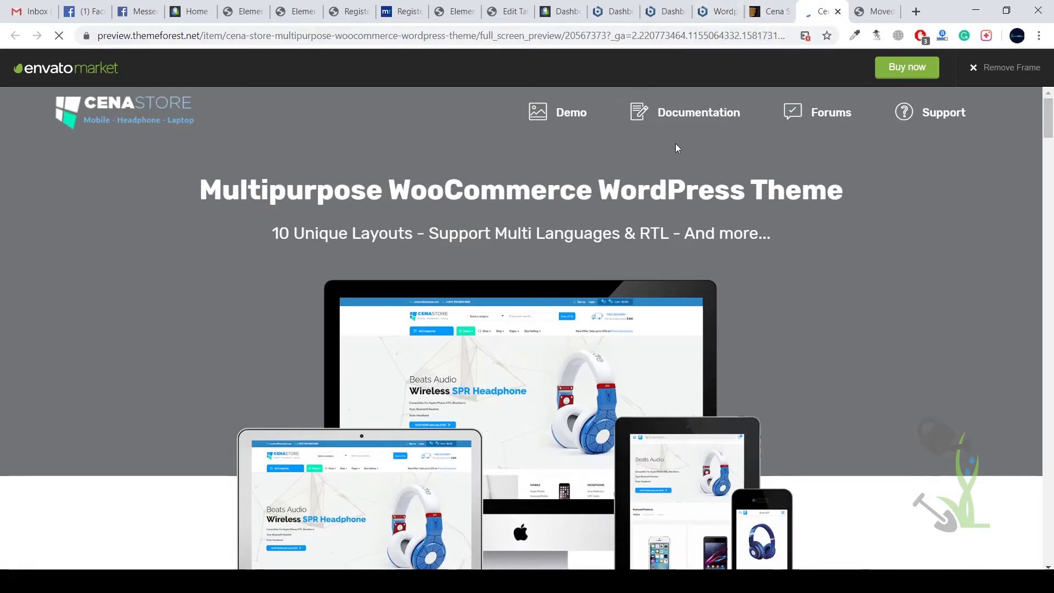
Step: Return to the item page, then bring up the srmehranclub Cena Store 2.8.9 page listed at ₹712
click(769, 11)
scroll(889, 186, up, 15)
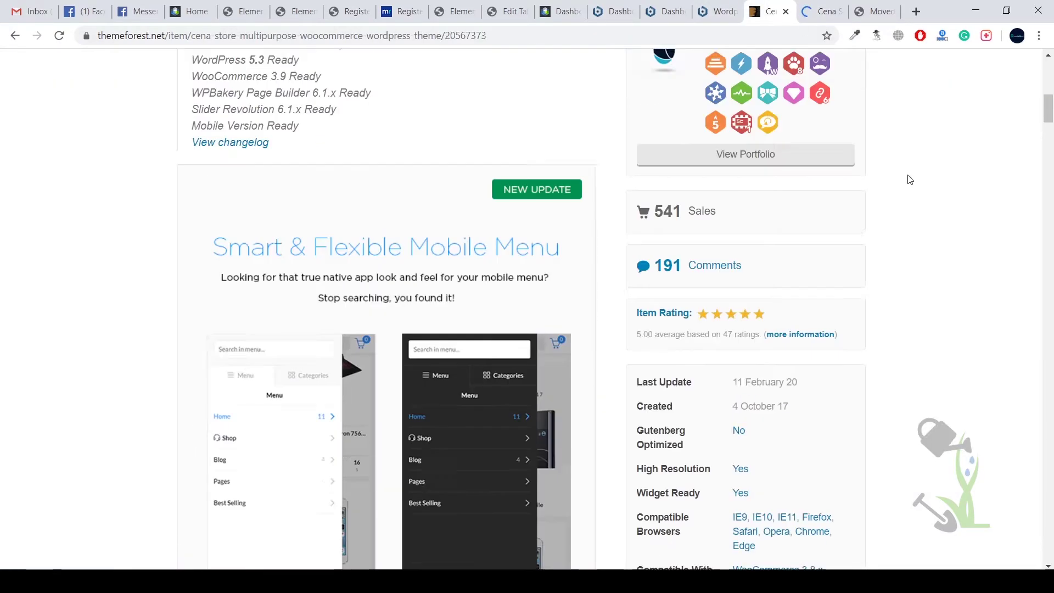
scroll(902, 177, up, 2)
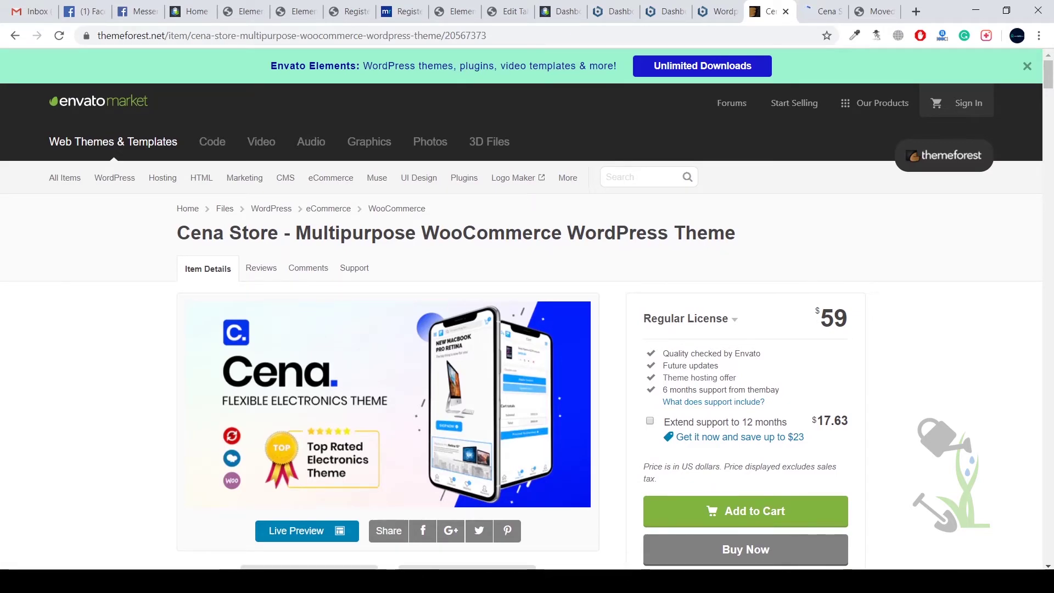
click(329, 581)
mouse_move(398, 168)
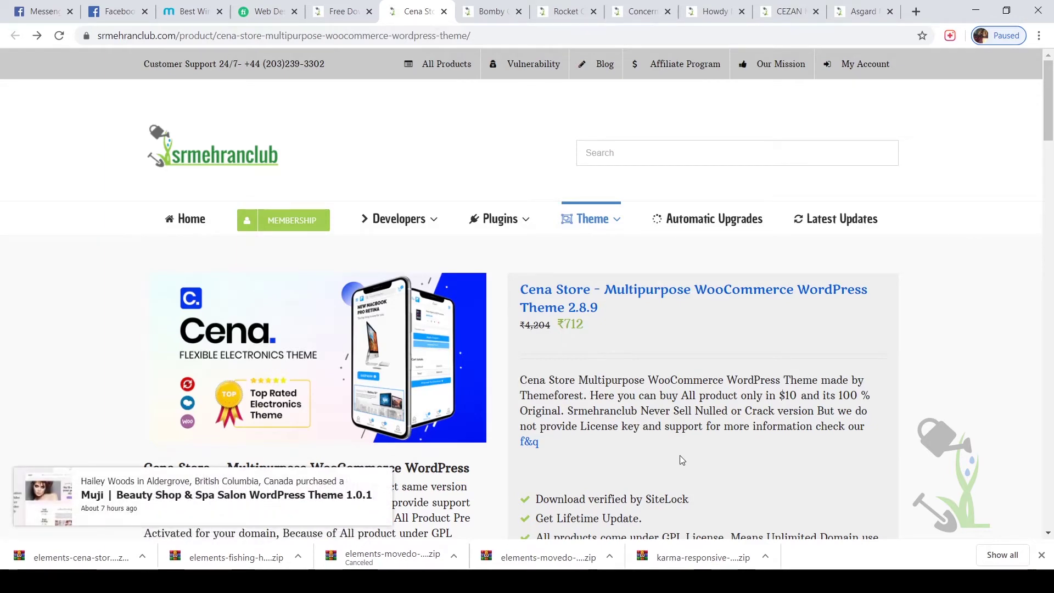
Step: Start the Cena Store download, cancel it from the download shelf, then go to the localhost WordPress tab
scroll(681, 460, down, 3)
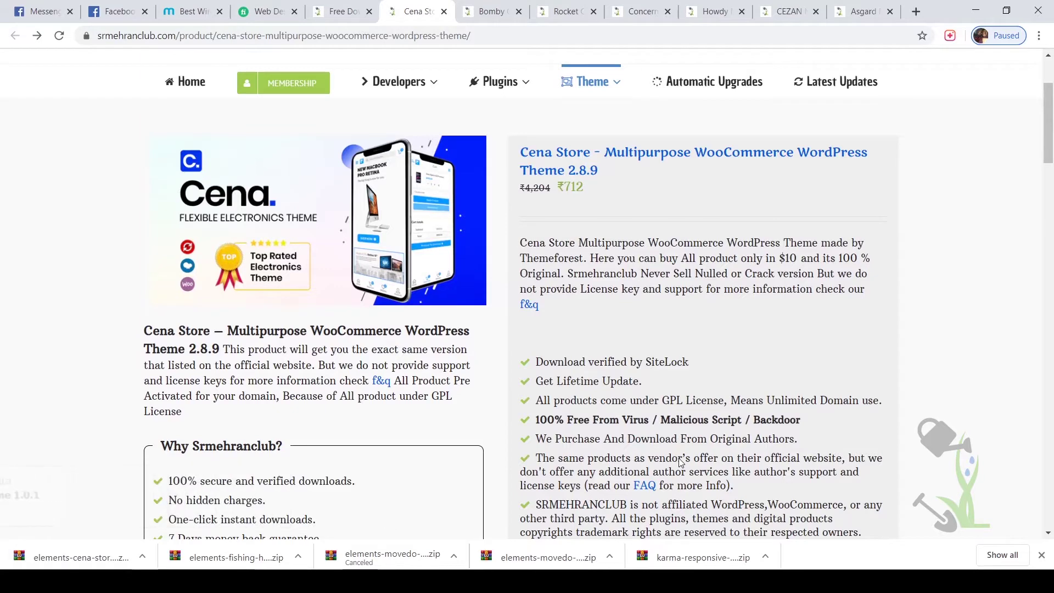
scroll(635, 429, down, 4)
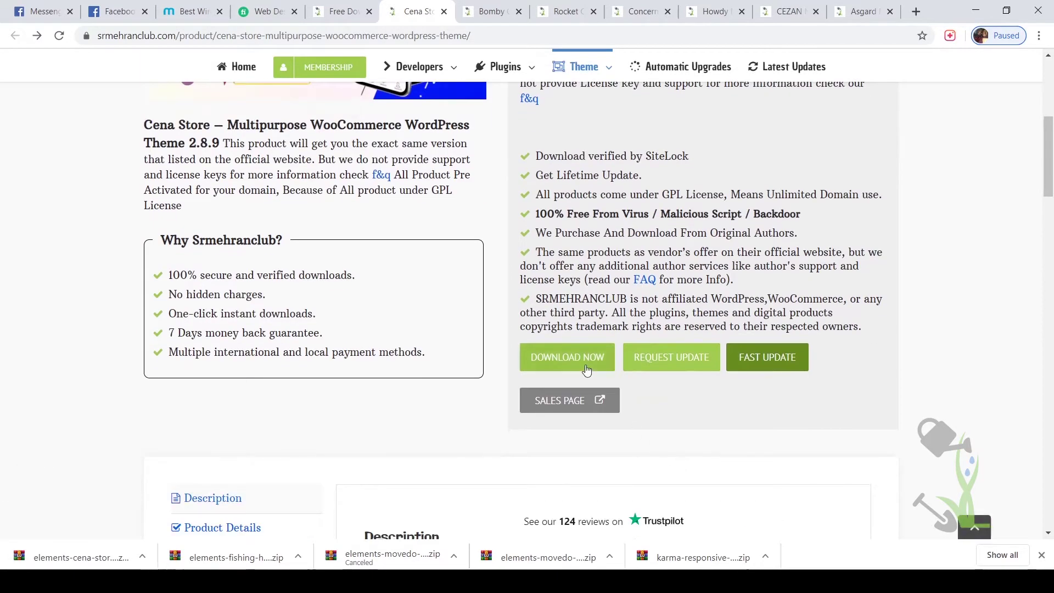
click(587, 370)
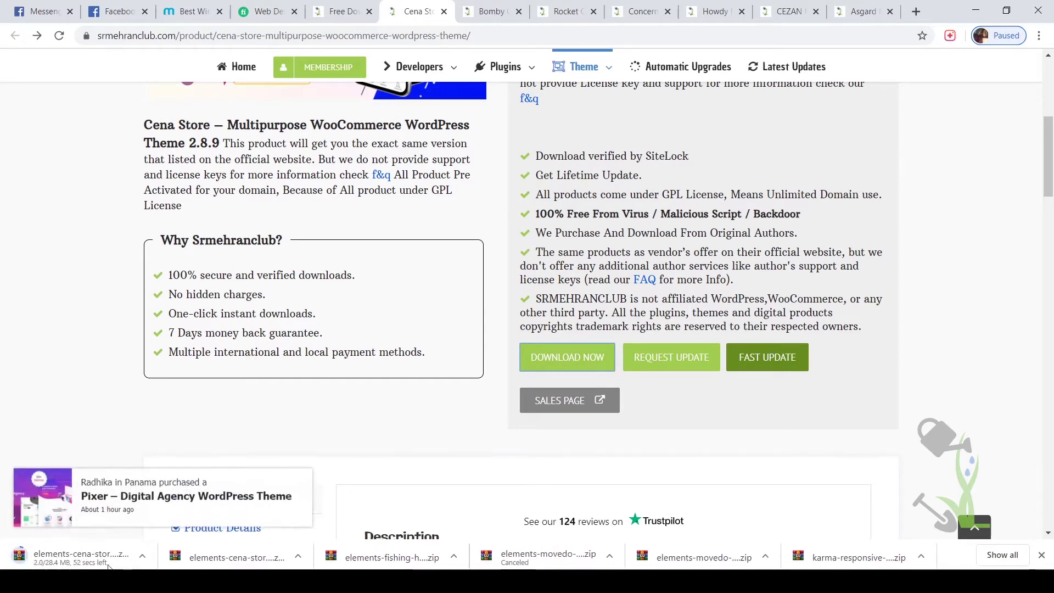
right_click(69, 558)
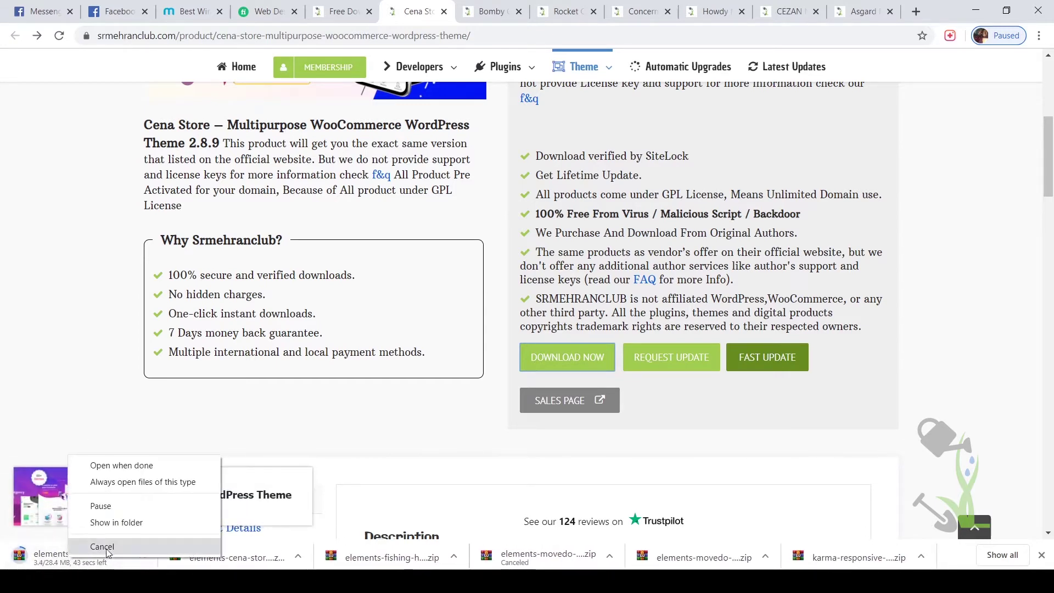
click(102, 546)
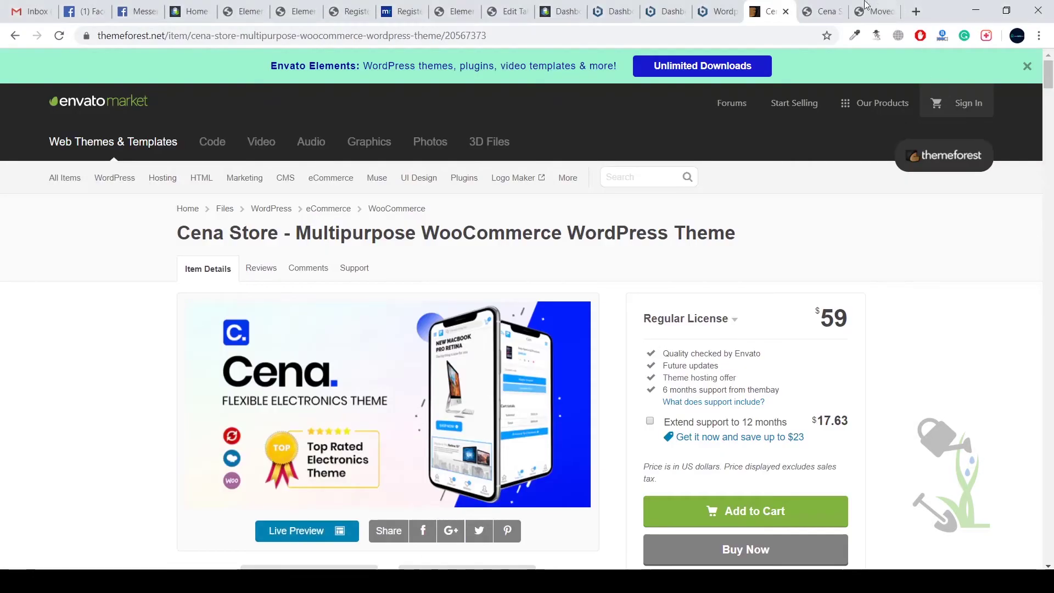
click(713, 11)
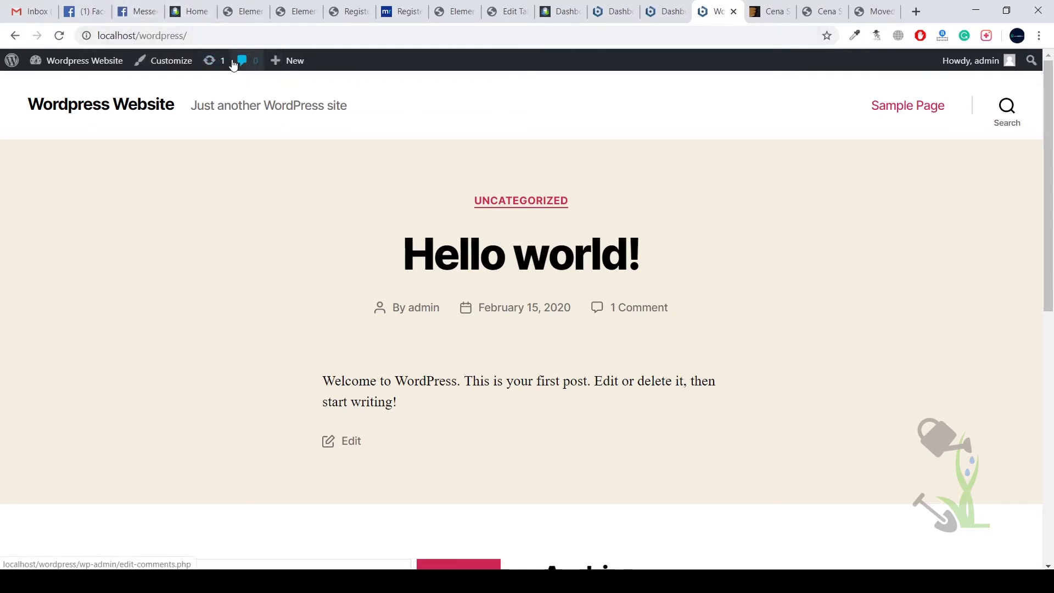
Step: Append wp-admin to the localhost site address and go to Appearance > Themes
click(285, 37)
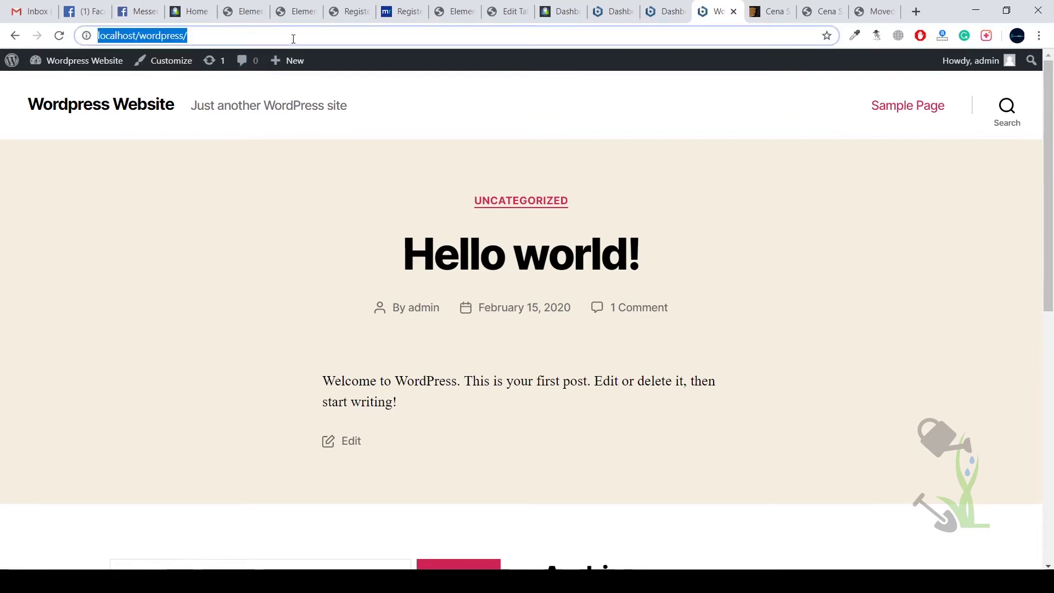
click(293, 39)
text(wp-admin)
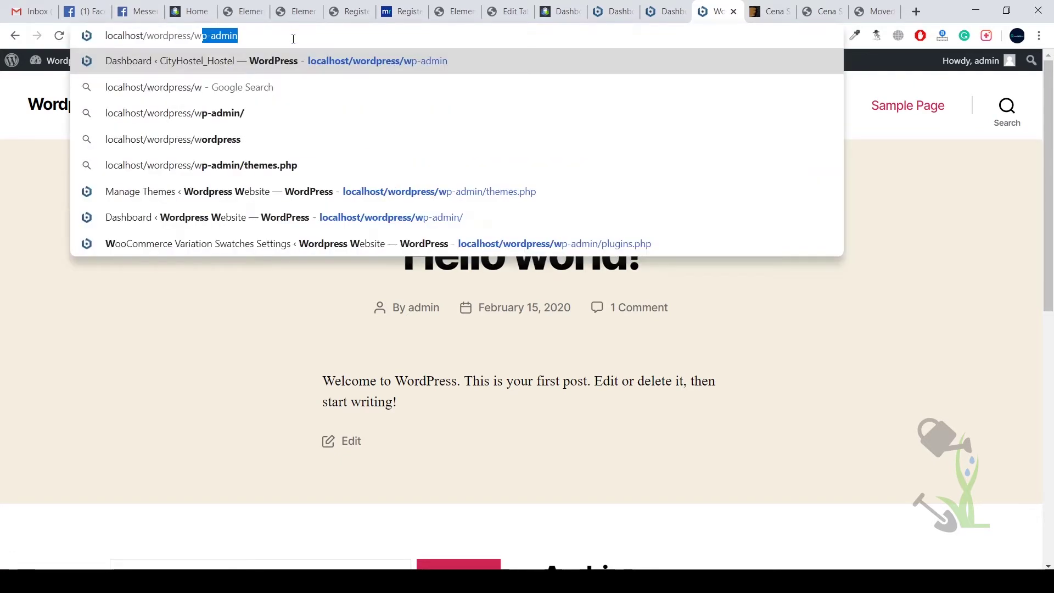
key(Return)
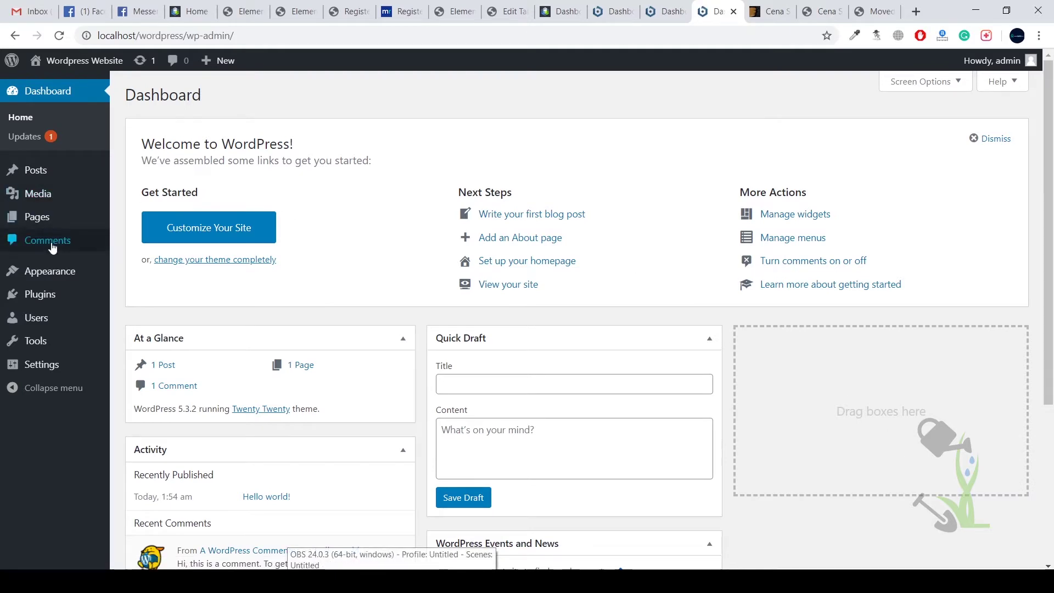
mouse_move(57, 291)
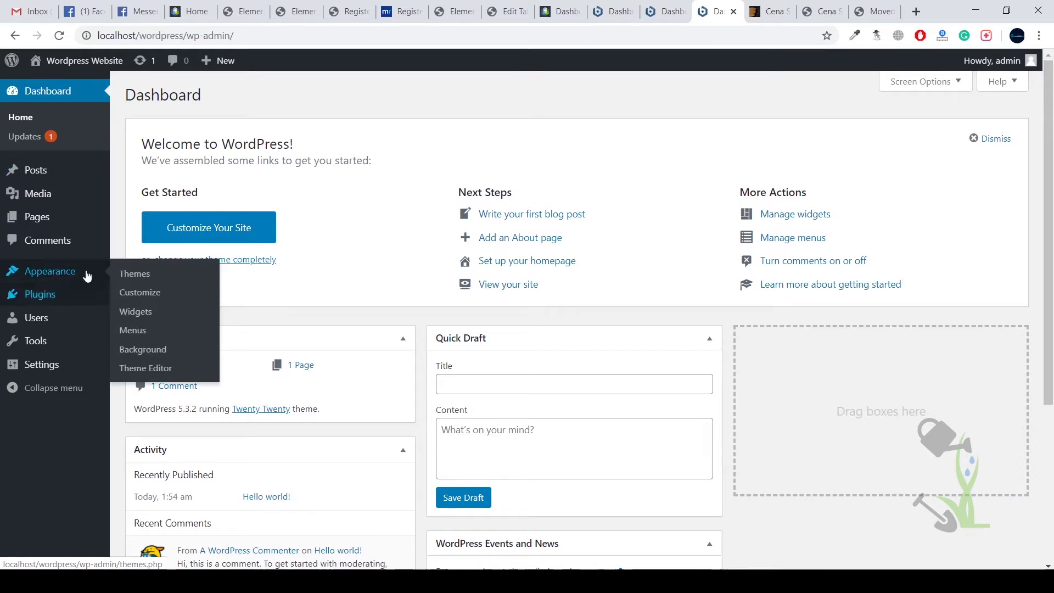
click(135, 274)
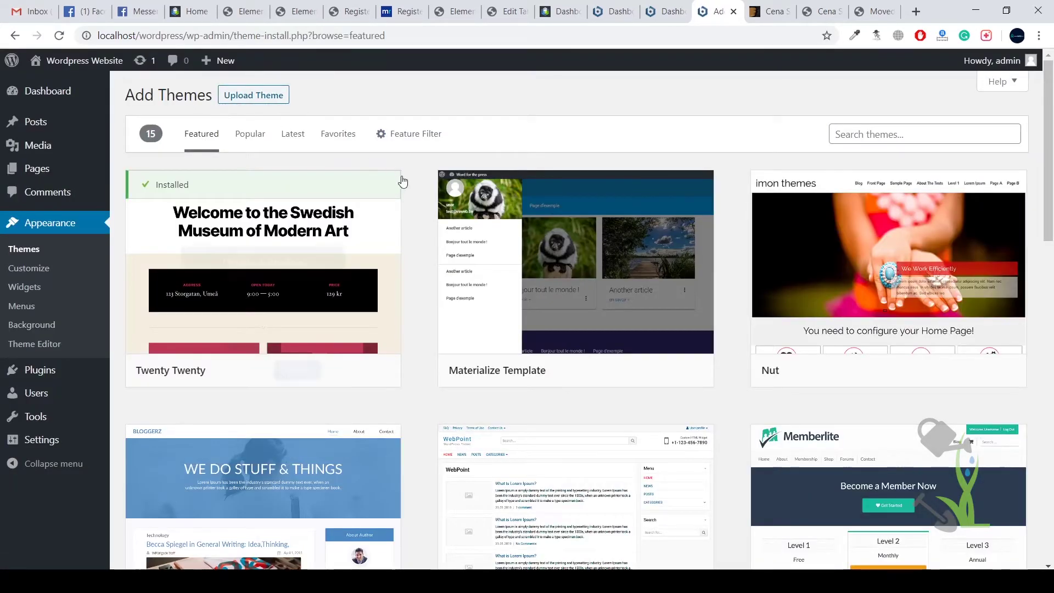
Step: Under Add New > Upload Theme, choose cena.zip from the computer as the theme file
scroll(414, 321, down, 15)
scroll(414, 321, up, 15)
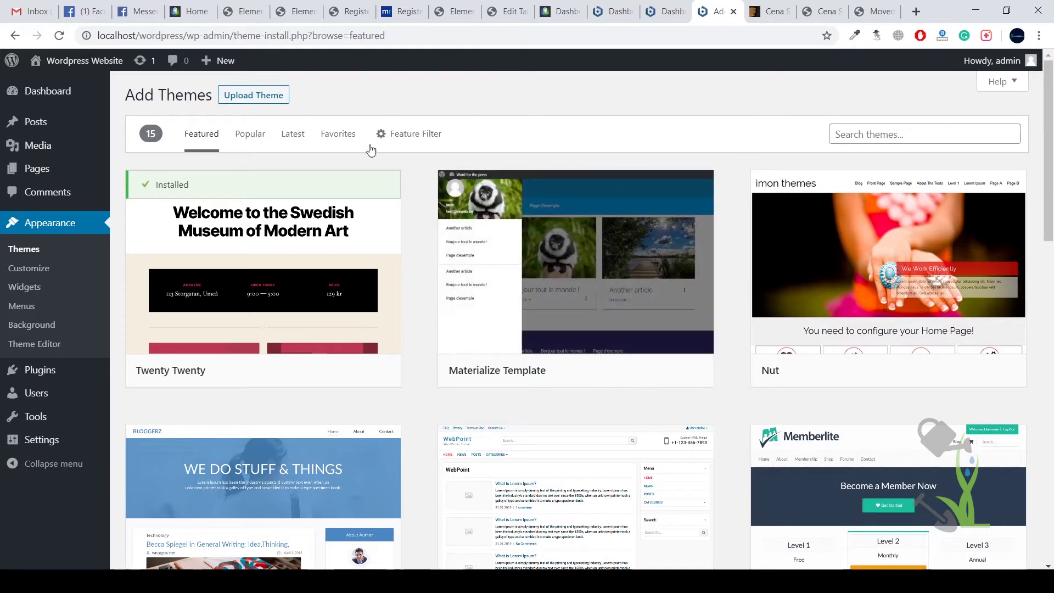
click(250, 97)
click(488, 218)
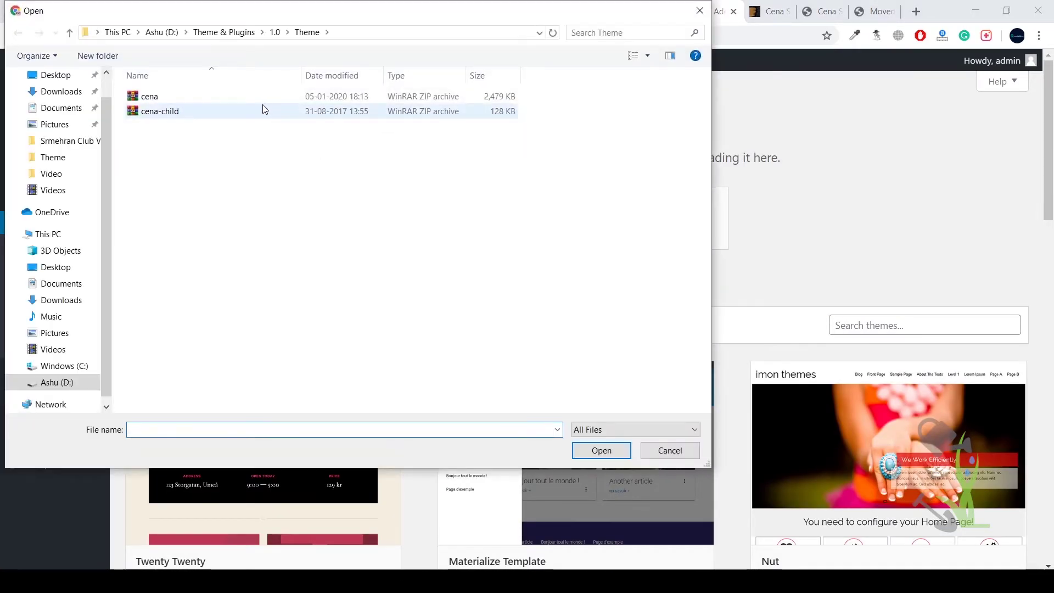
click(256, 98)
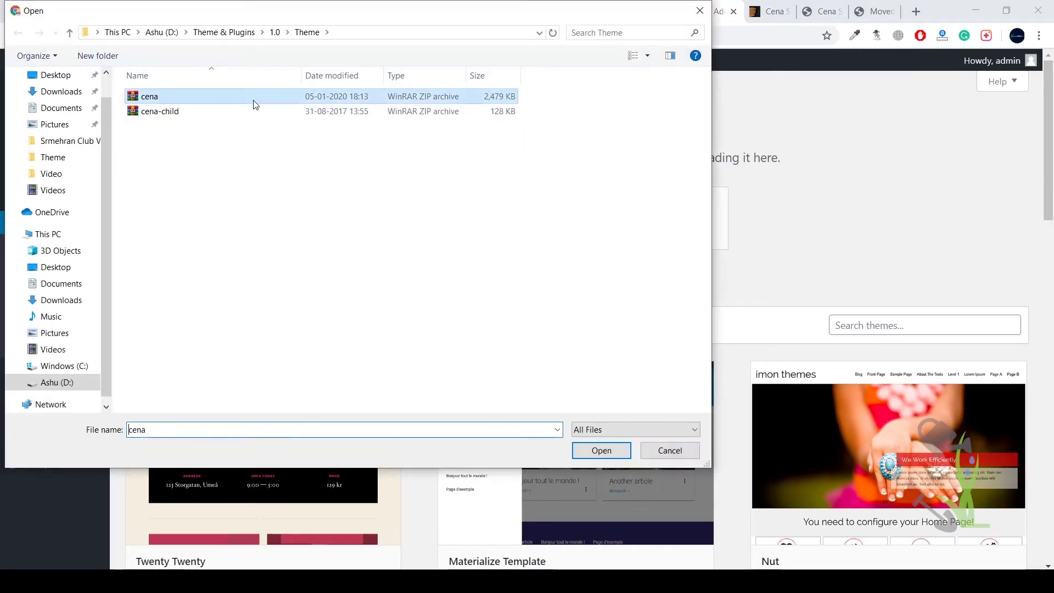
click(601, 451)
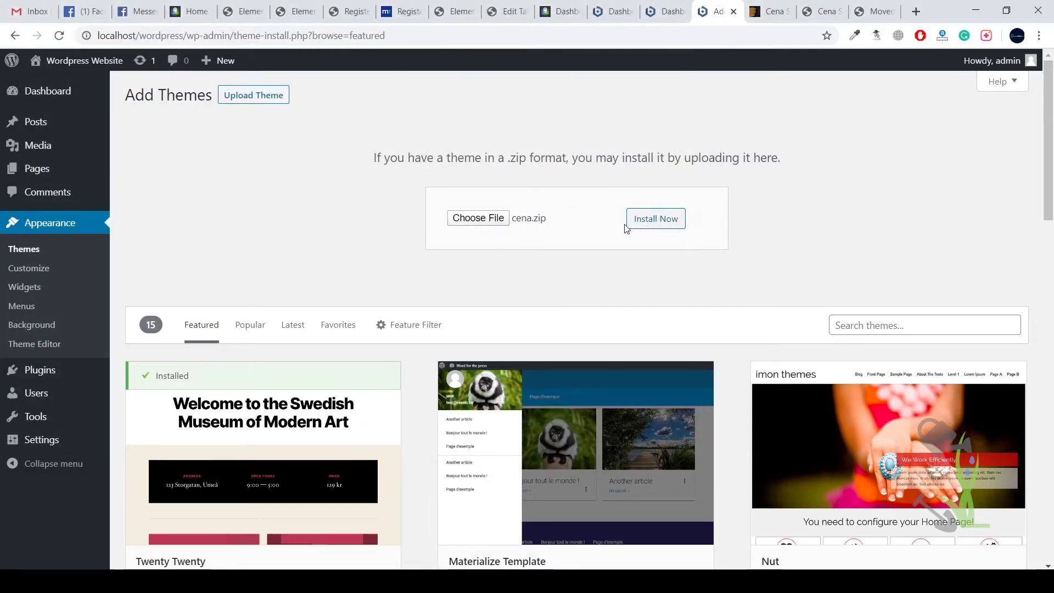
Step: Activate the Cena theme and begin activating its 12 required plugins
click(24, 251)
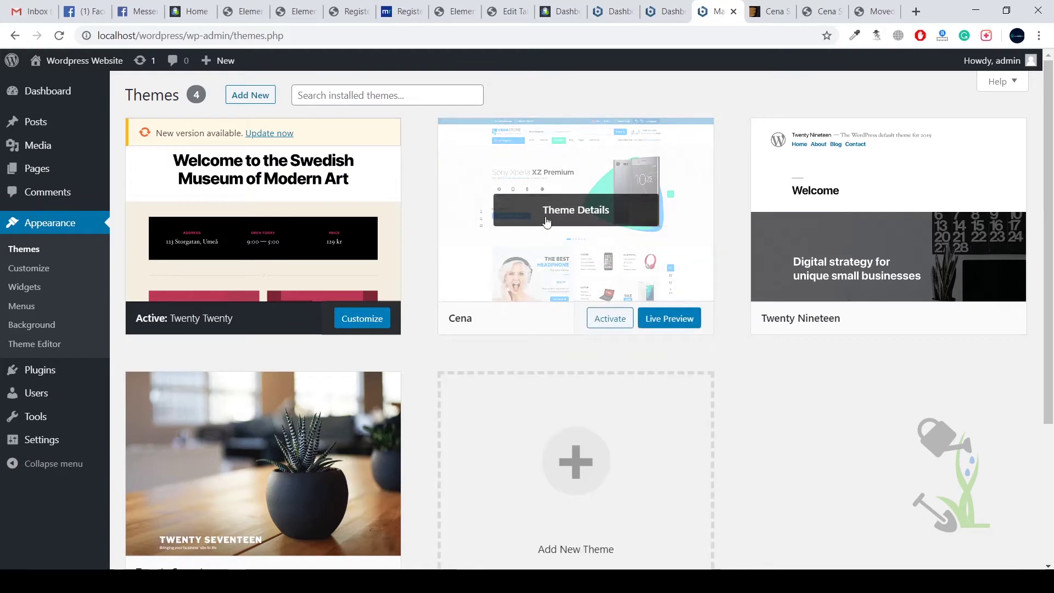
click(605, 318)
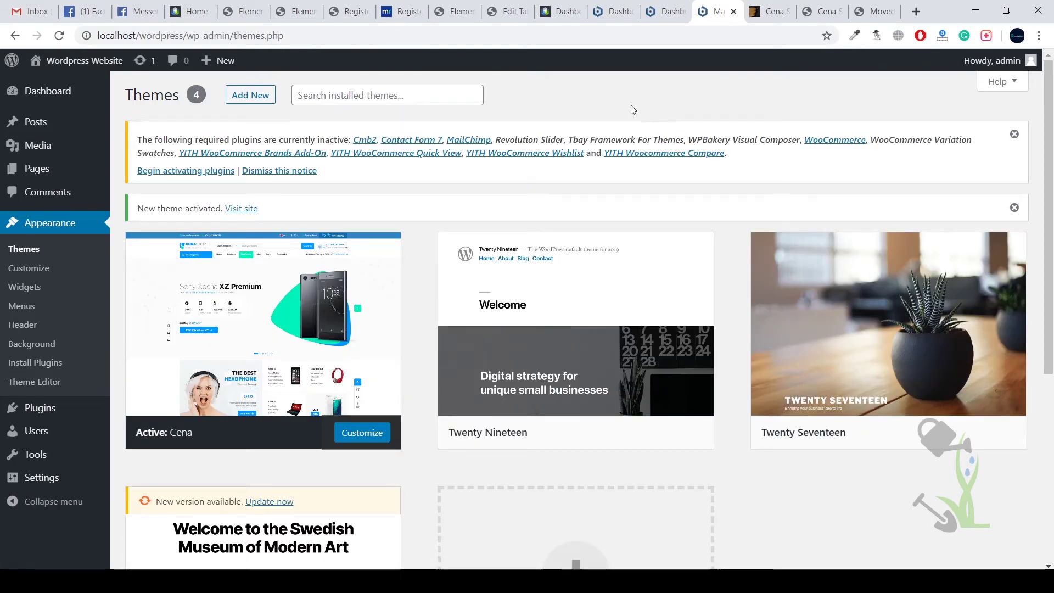
drag(353, 179, 377, 182)
click(373, 181)
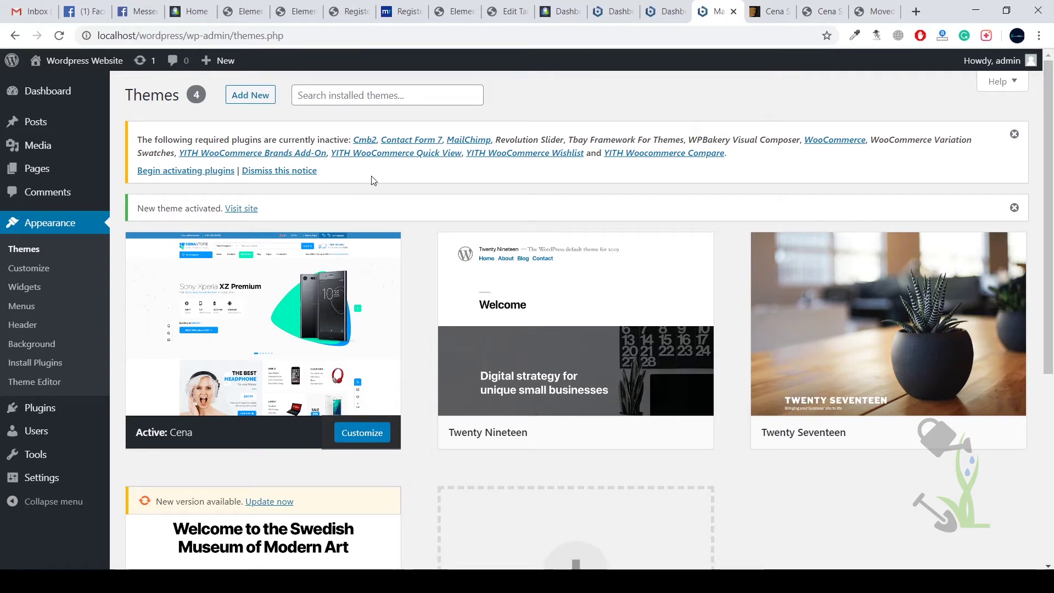
mouse_move(38, 145)
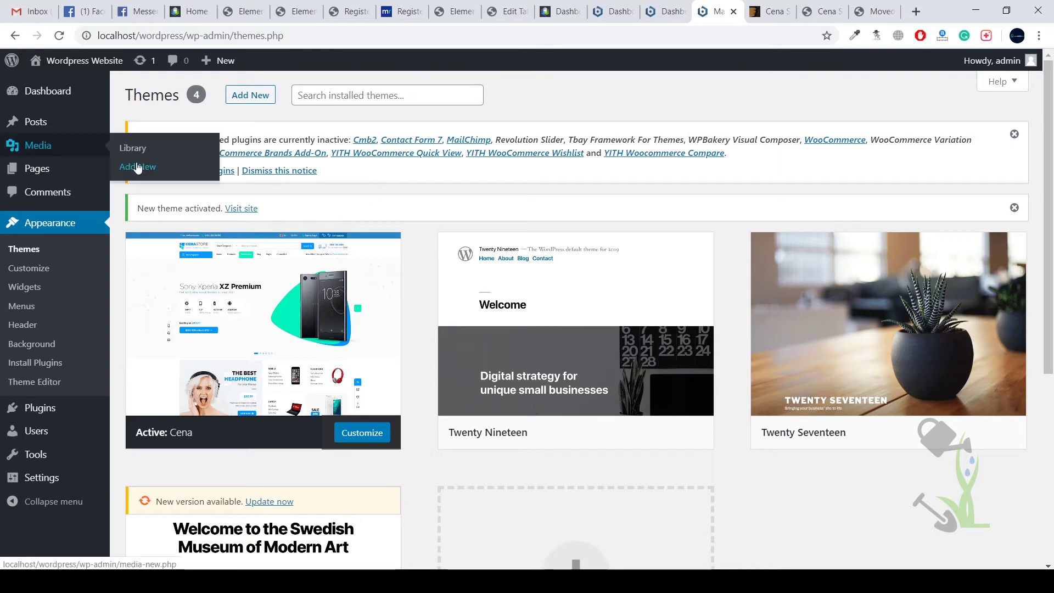
click(230, 172)
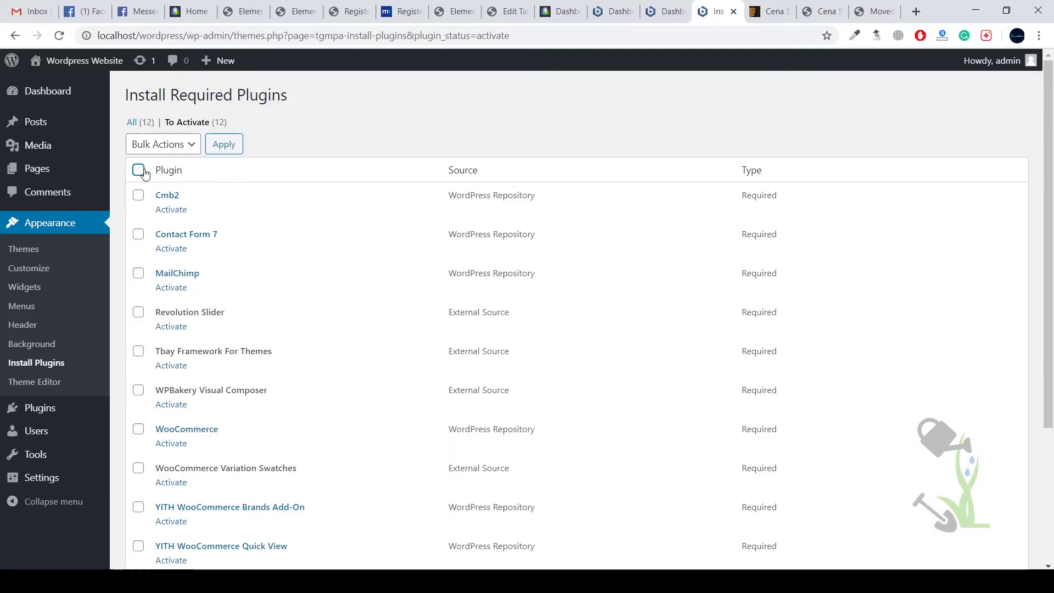
Step: Select all required plugins and bulk-activate them
click(138, 170)
click(164, 144)
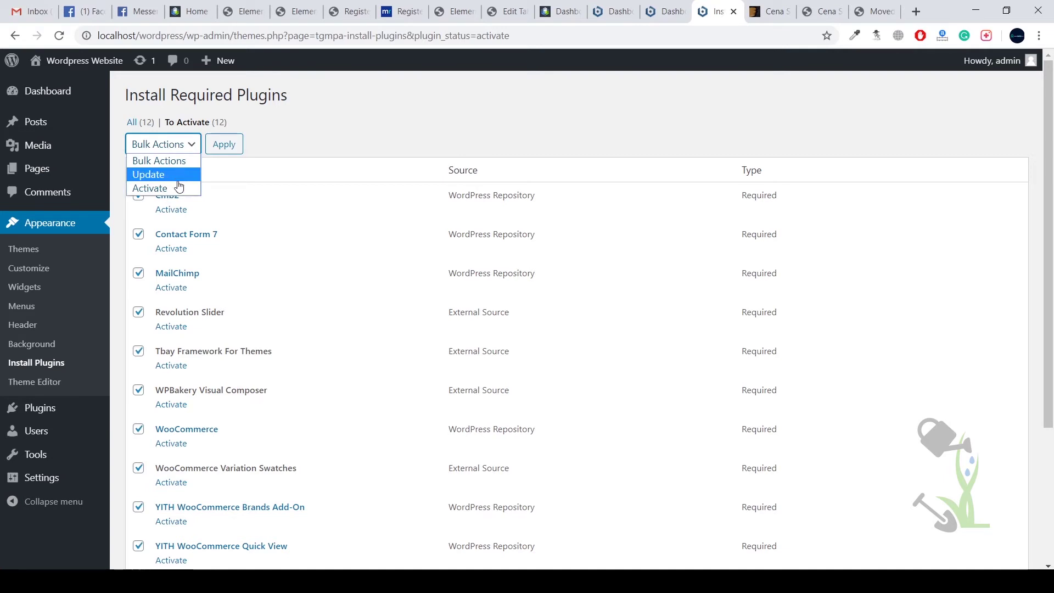
click(175, 188)
click(224, 145)
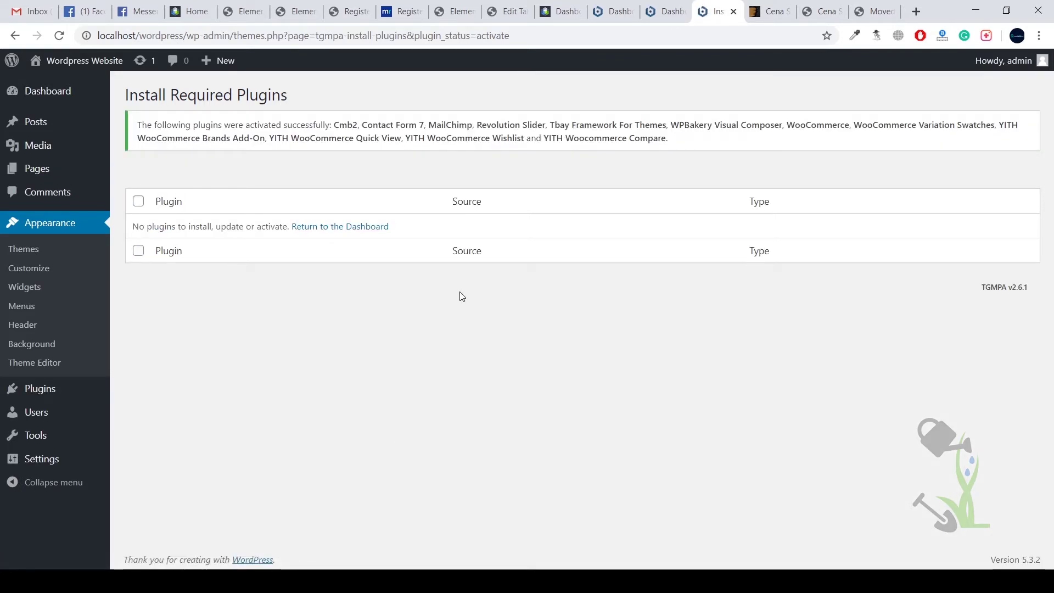
Step: Reload the installer, then trim the address back to /wp-admin and load it
click(58, 35)
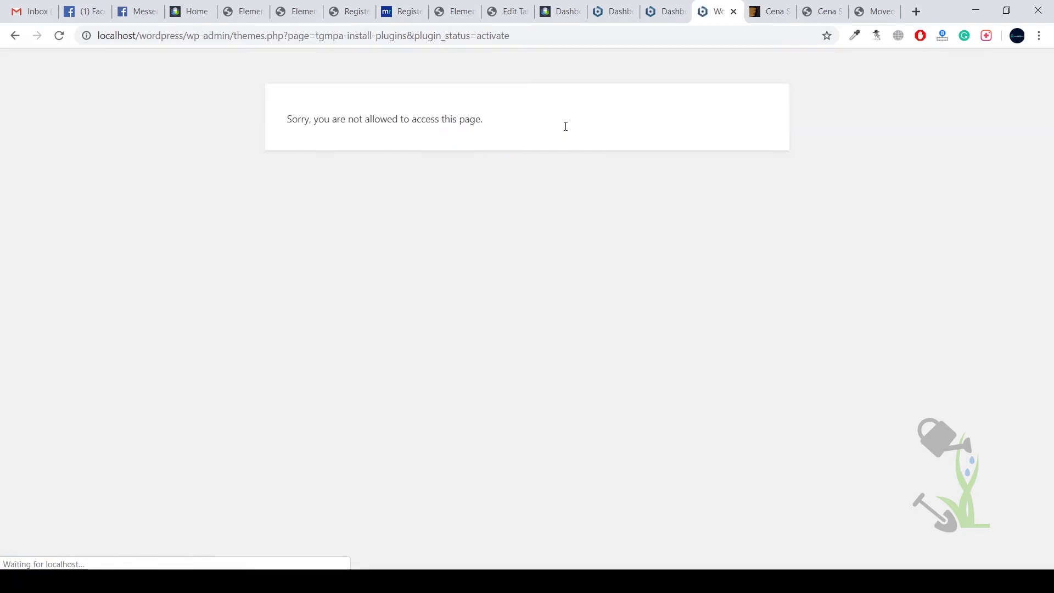
drag(229, 37, 905, 91)
key(BackSpace)
key(Return)
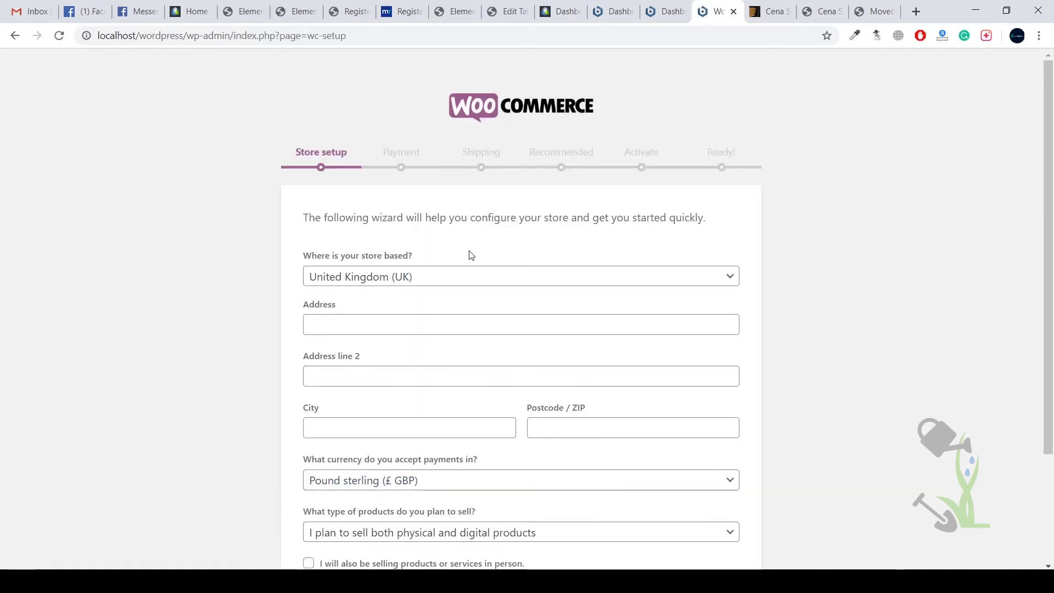
Step: Skip the WooCommerce setup wizard with 'Not right now'
scroll(536, 264, down, 3)
scroll(536, 289, up, 3)
scroll(548, 151, down, 3)
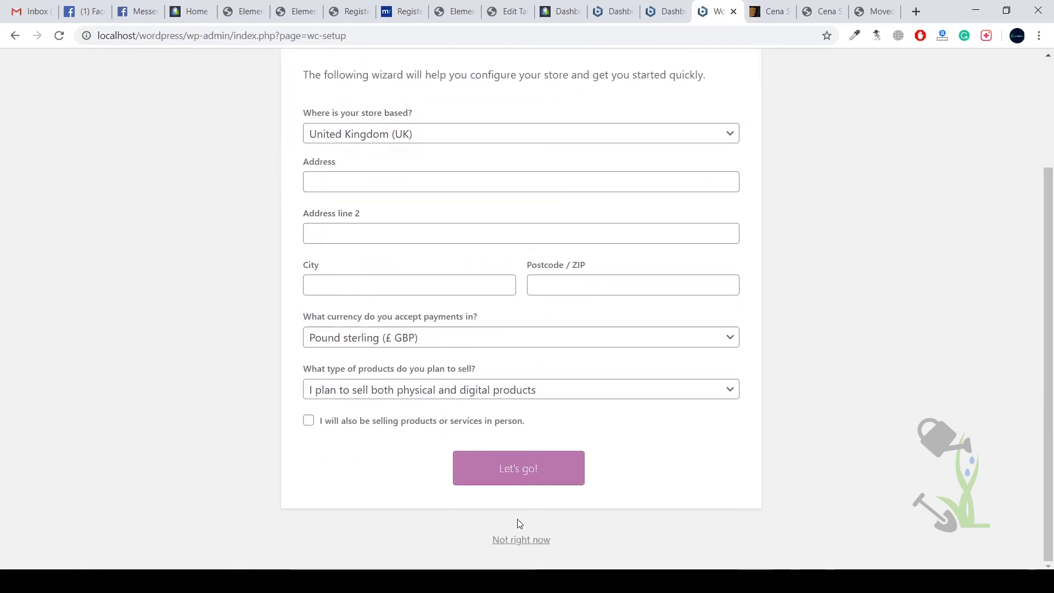
scroll(788, 232, up, 3)
scroll(779, 275, down, 3)
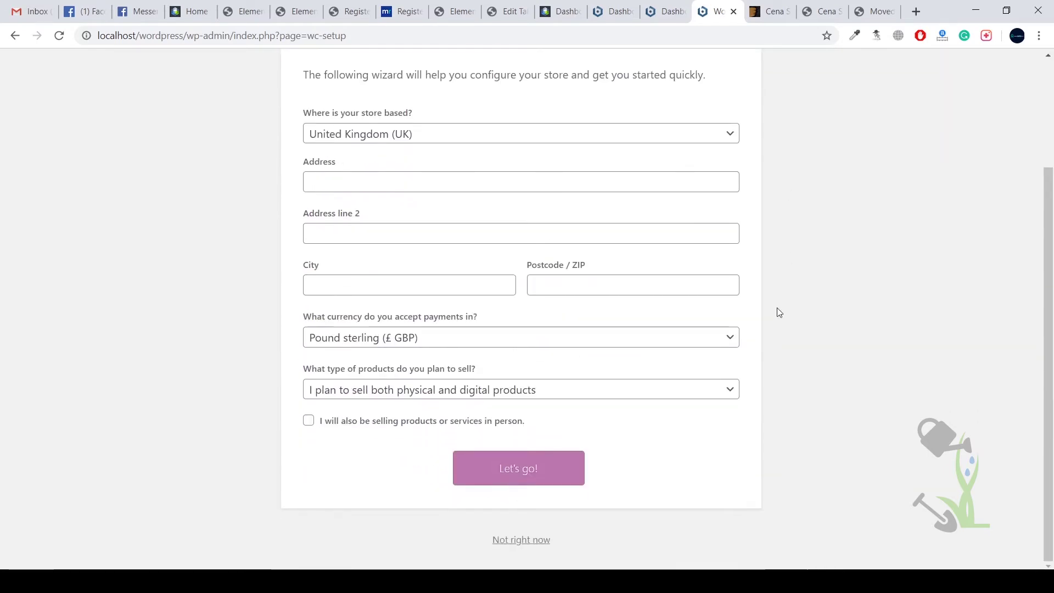
click(527, 544)
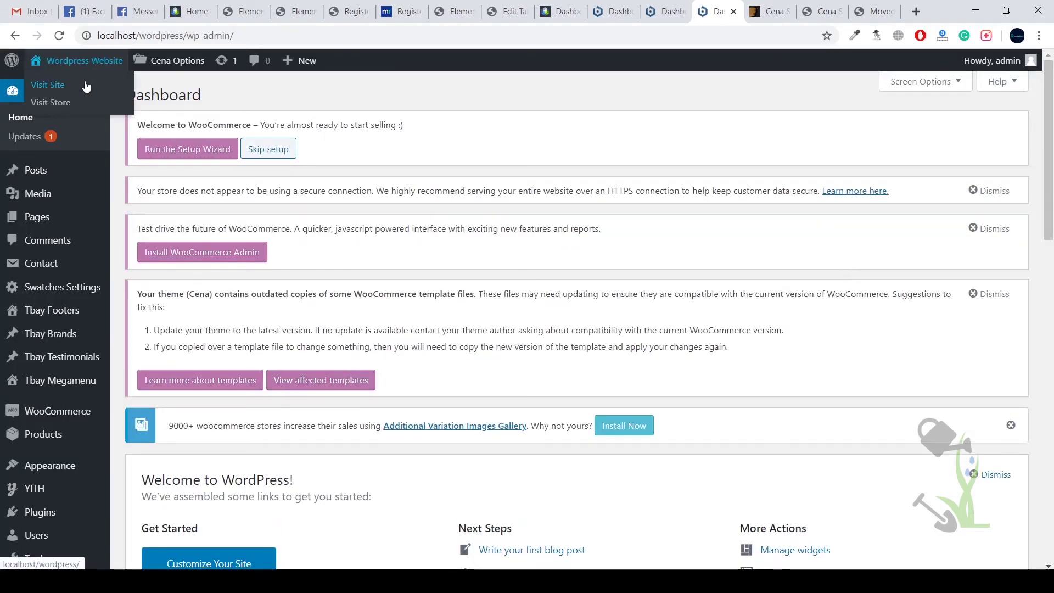
Step: View the Cena-styled storefront in a new tab, then return to the admin dashboard
middle_click(48, 84)
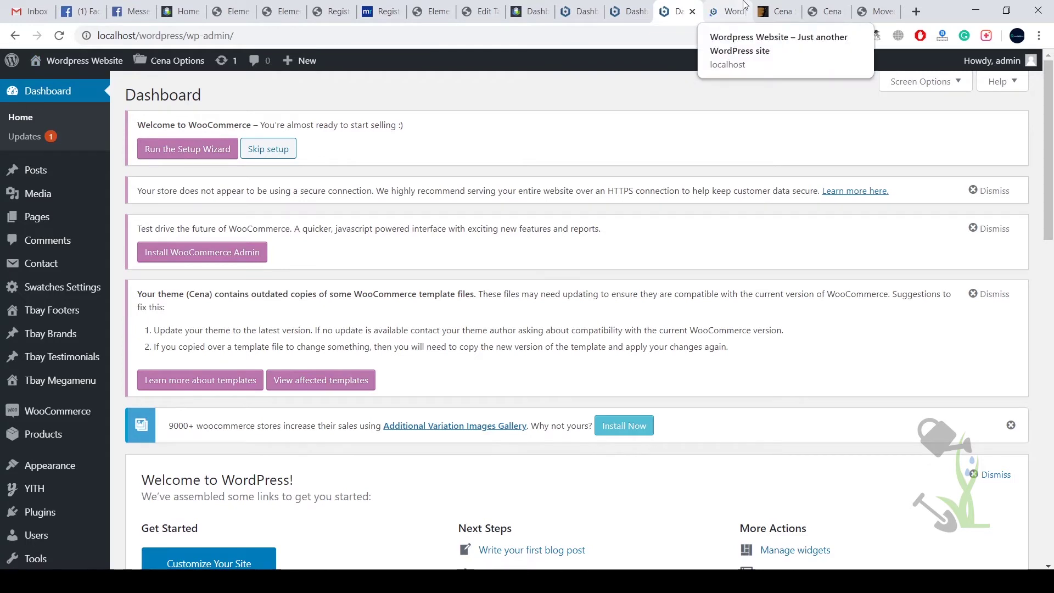
click(726, 11)
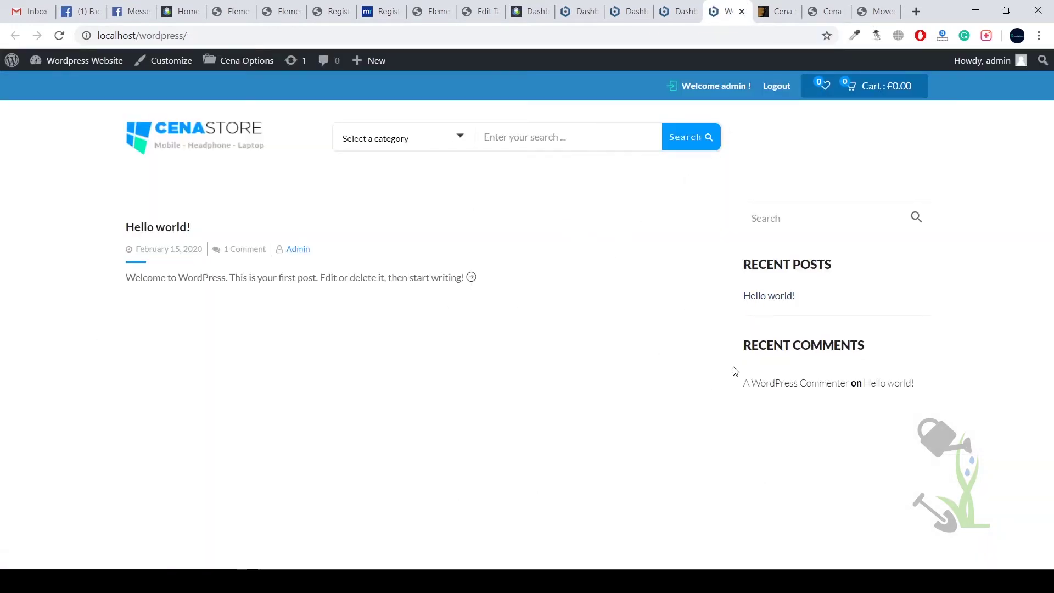
click(678, 11)
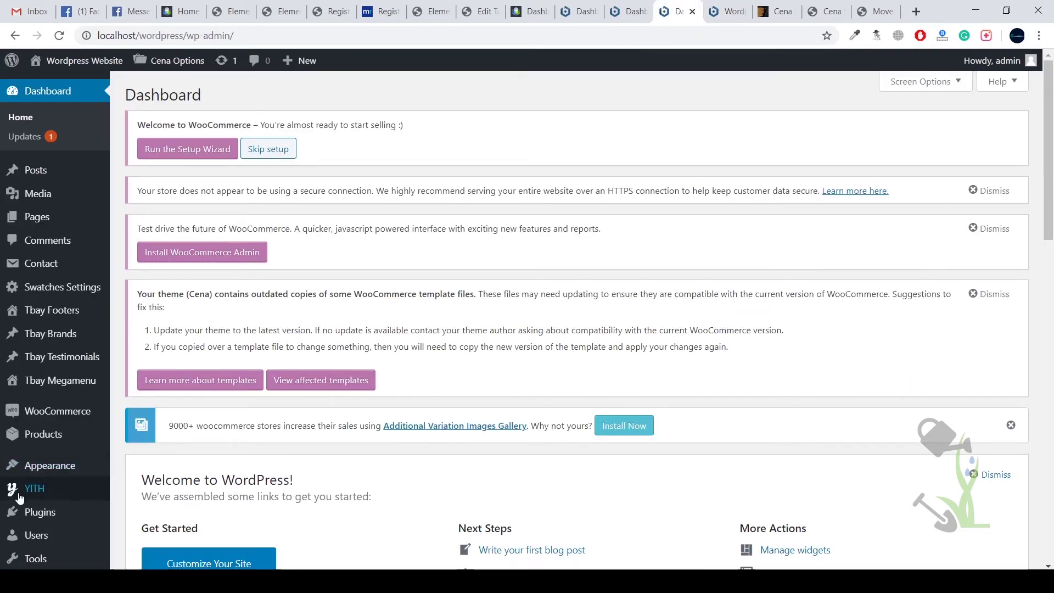
scroll(22, 483, down, 4)
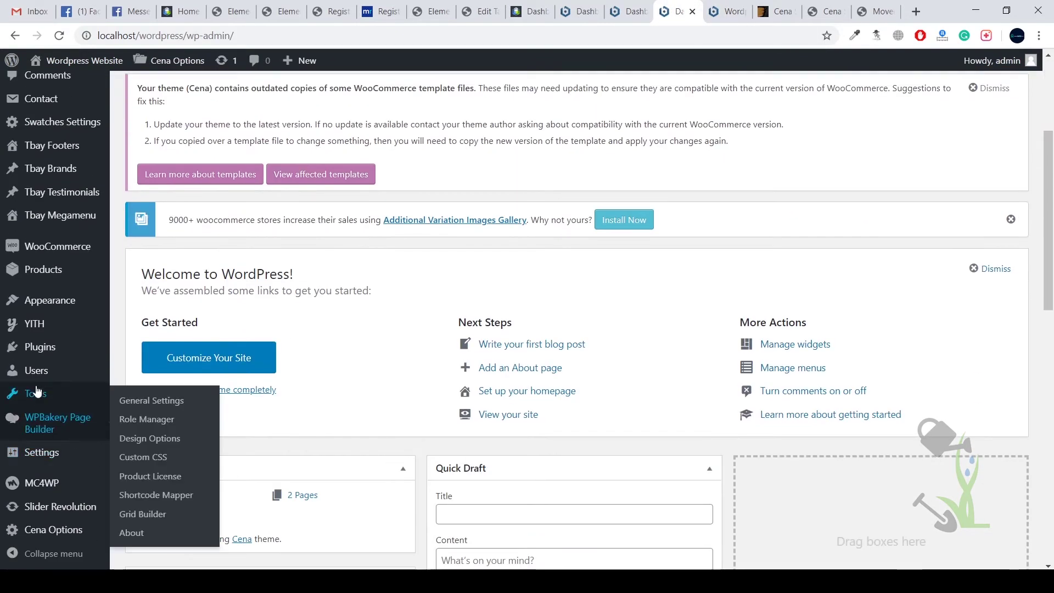
mouse_move(48, 418)
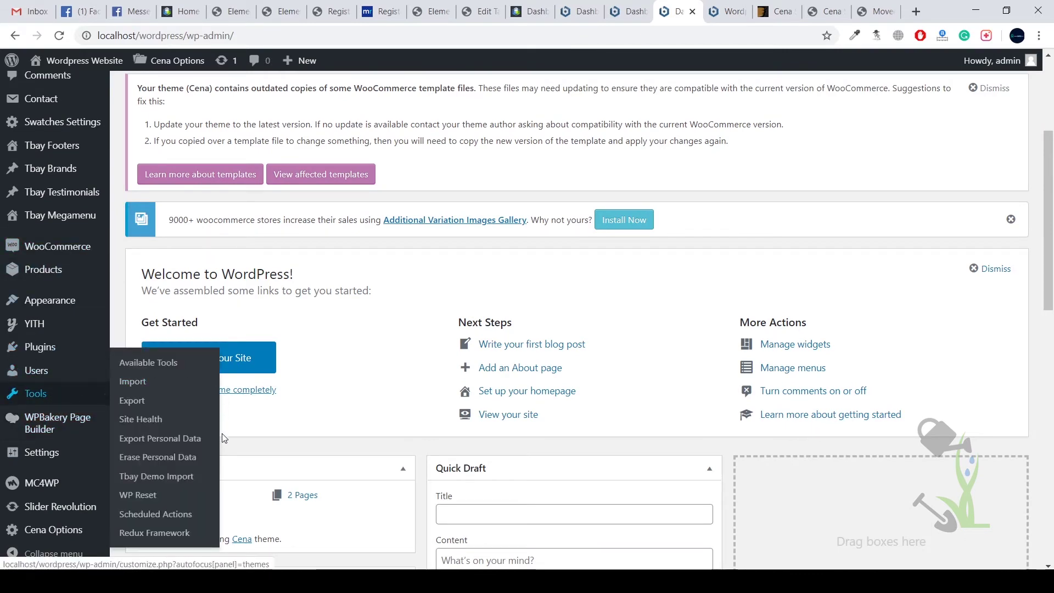
Step: Open Tools > Tbay Demo Import and scroll through the digital Home1–Home10 demo cards
click(179, 477)
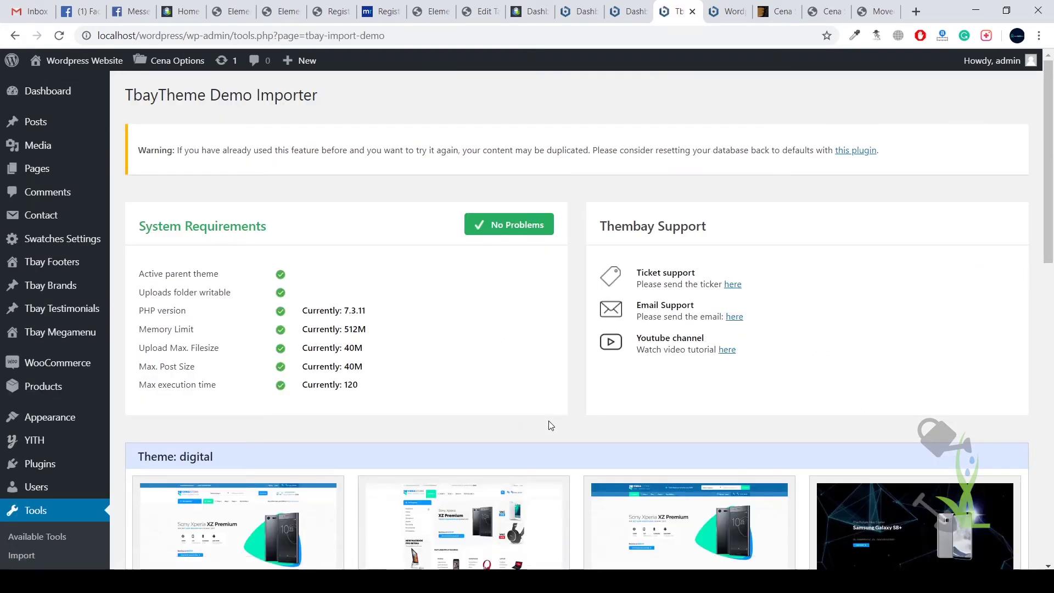
scroll(710, 386, down, 7)
scroll(868, 396, down, 2)
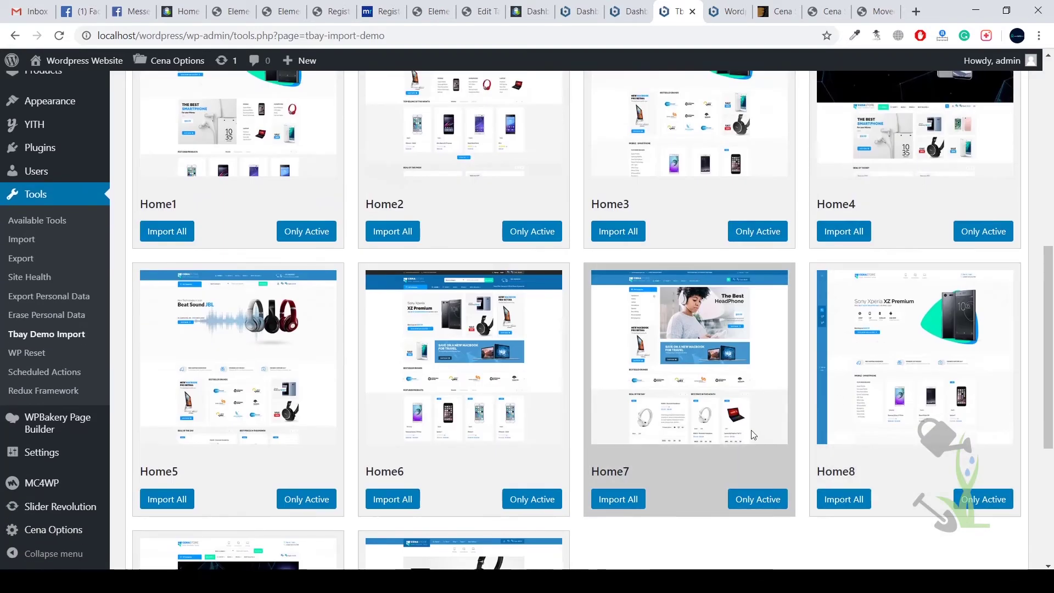
scroll(594, 442, up, 5)
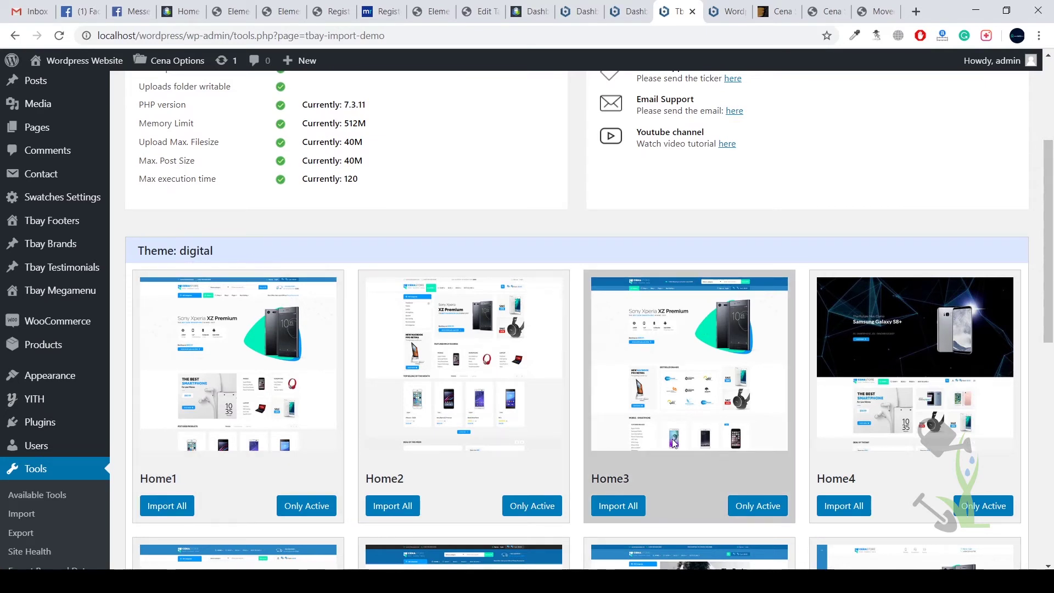
scroll(733, 482, down, 5)
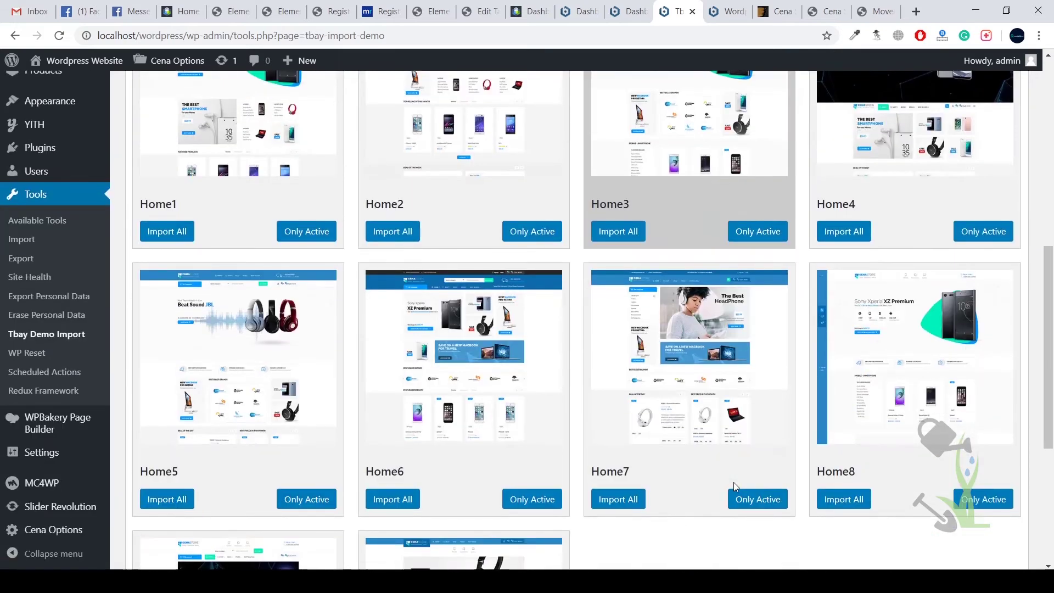
scroll(812, 483, down, 3)
scroll(740, 480, up, 4)
scroll(741, 481, up, 3)
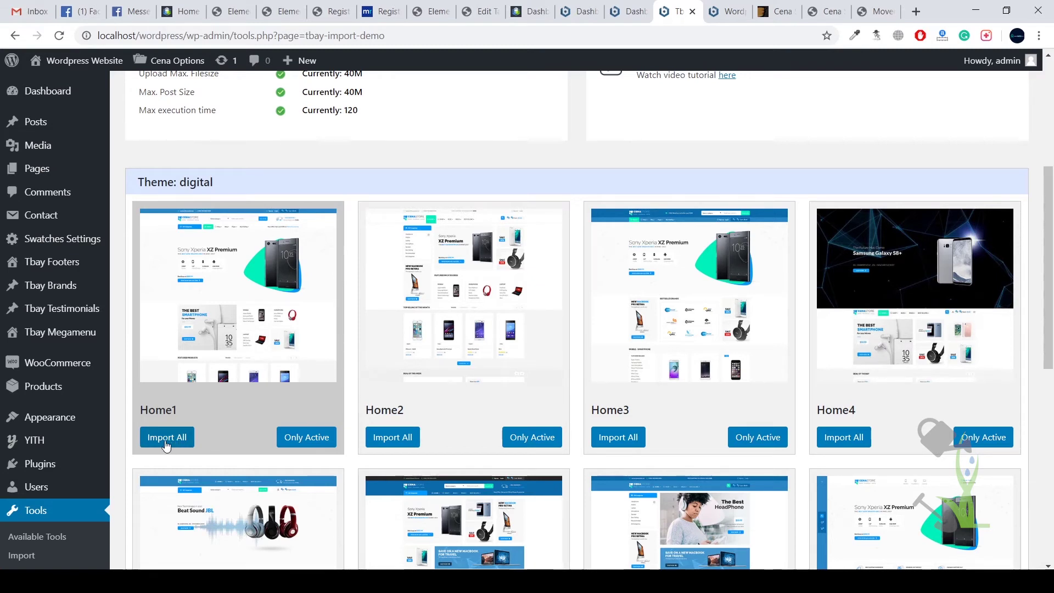
Step: Import all digital demo data with Home3 as default home page, then view the storefront tab
click(619, 441)
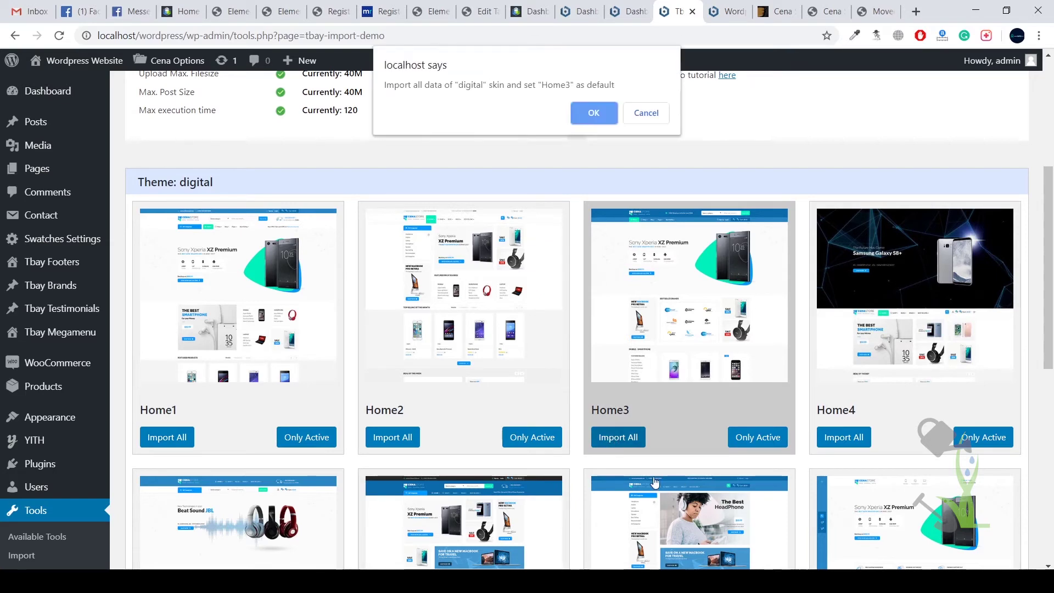
click(594, 113)
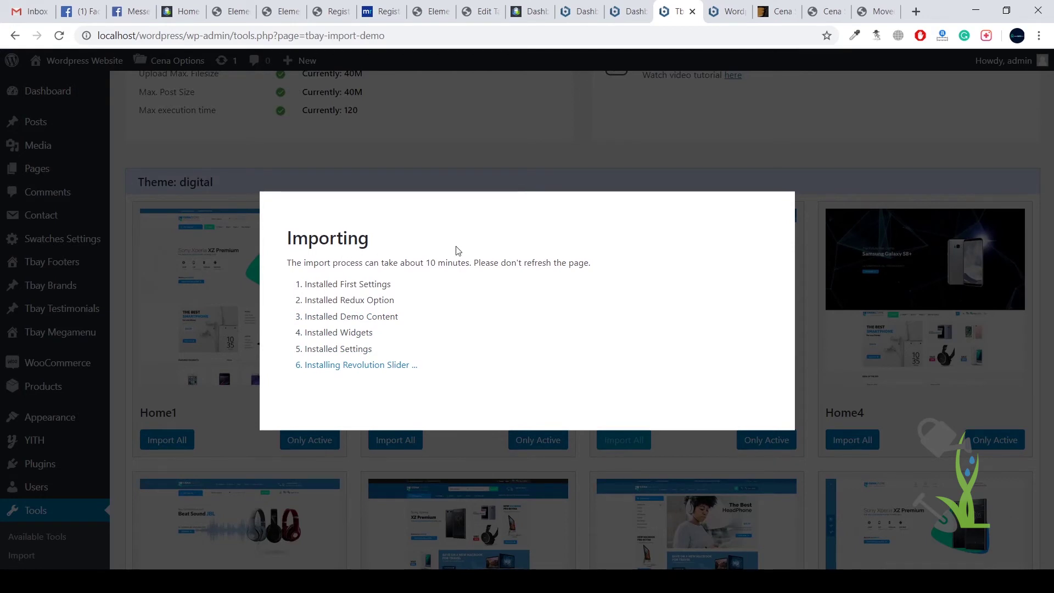
drag(457, 245, 426, 241)
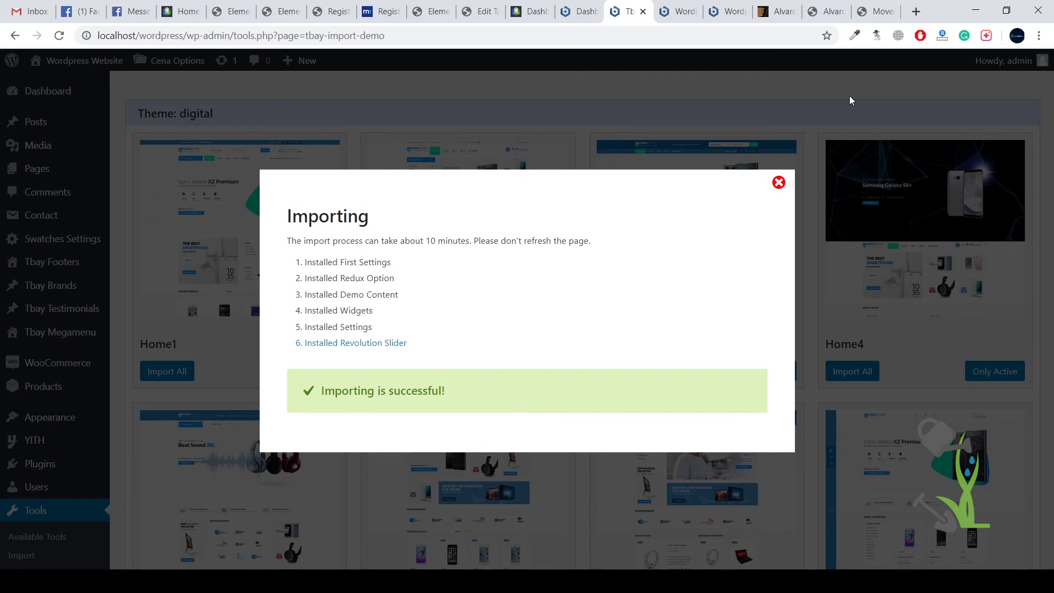
click(681, 11)
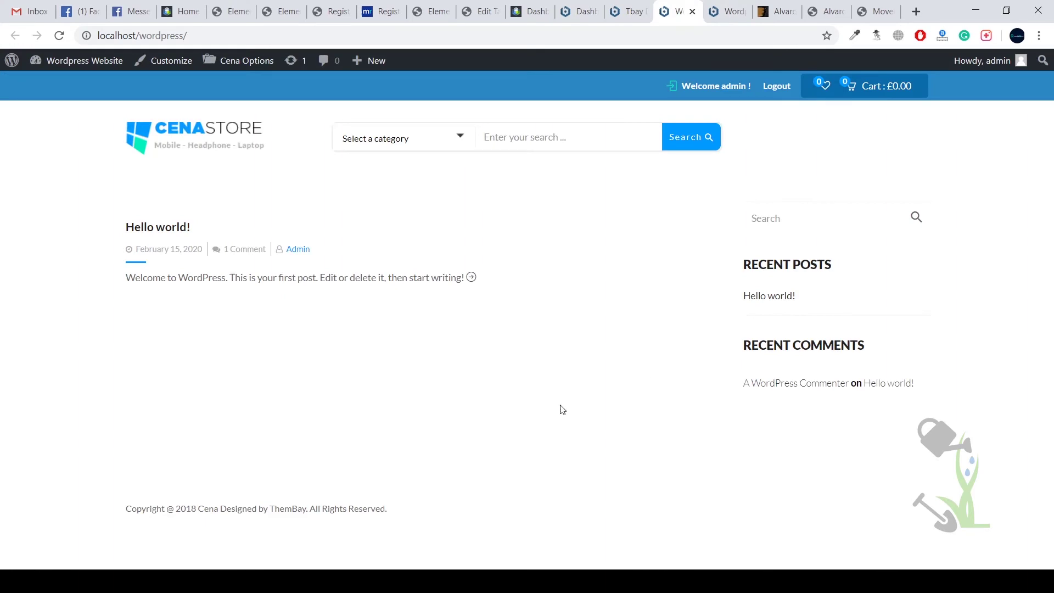
Step: Reload the storefront to show the imported demo, then try the hero slider and category dropdown
click(59, 35)
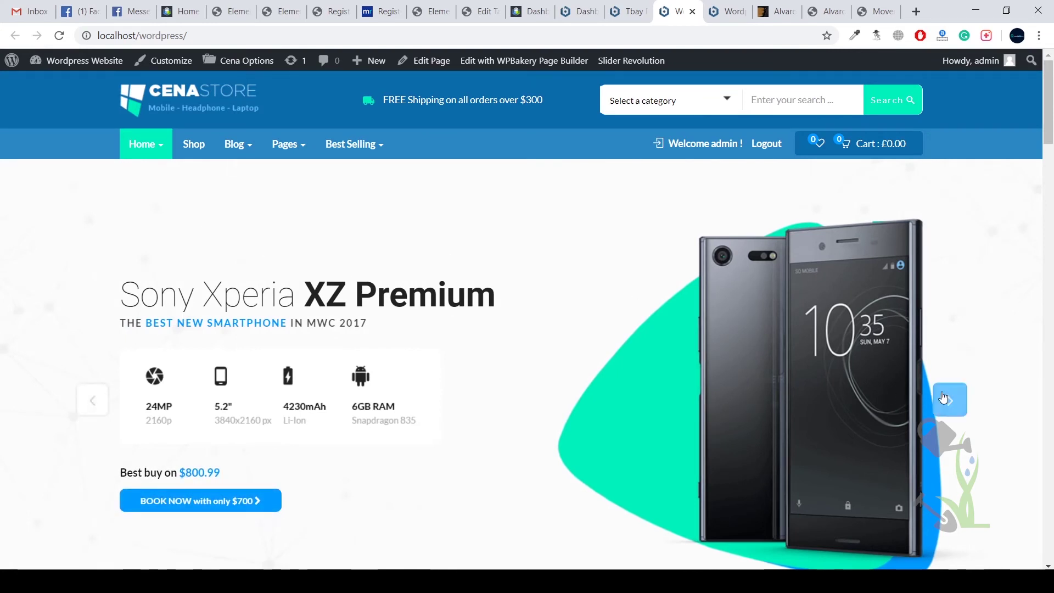
click(949, 400)
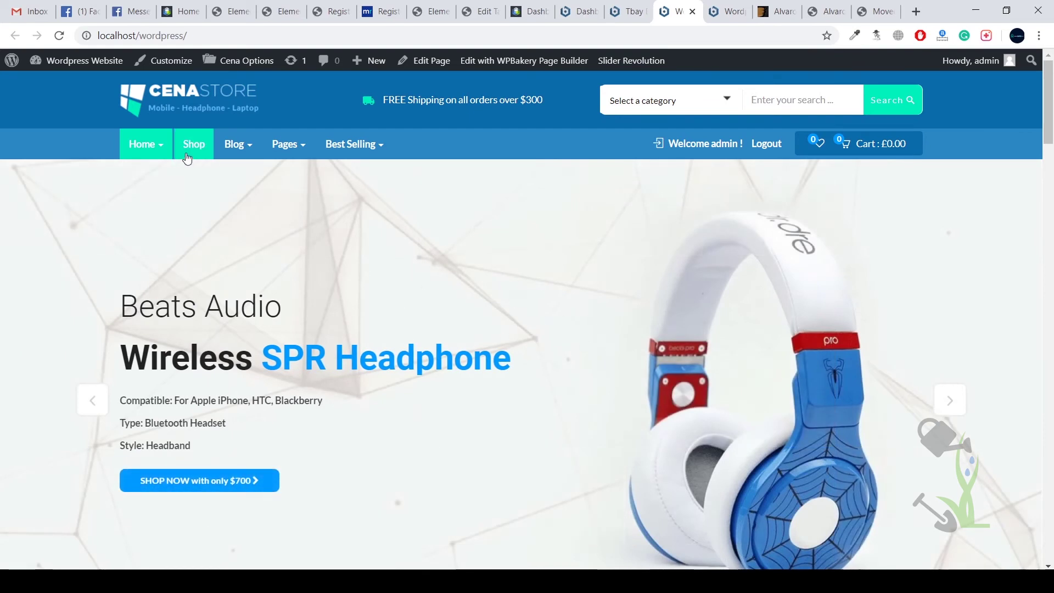
mouse_move(483, 149)
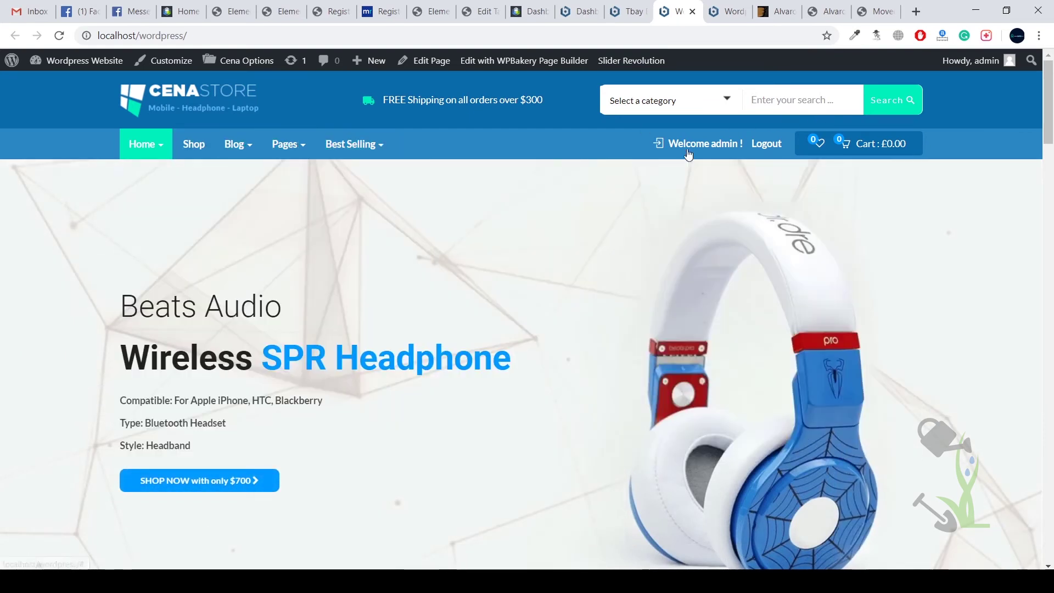
click(727, 102)
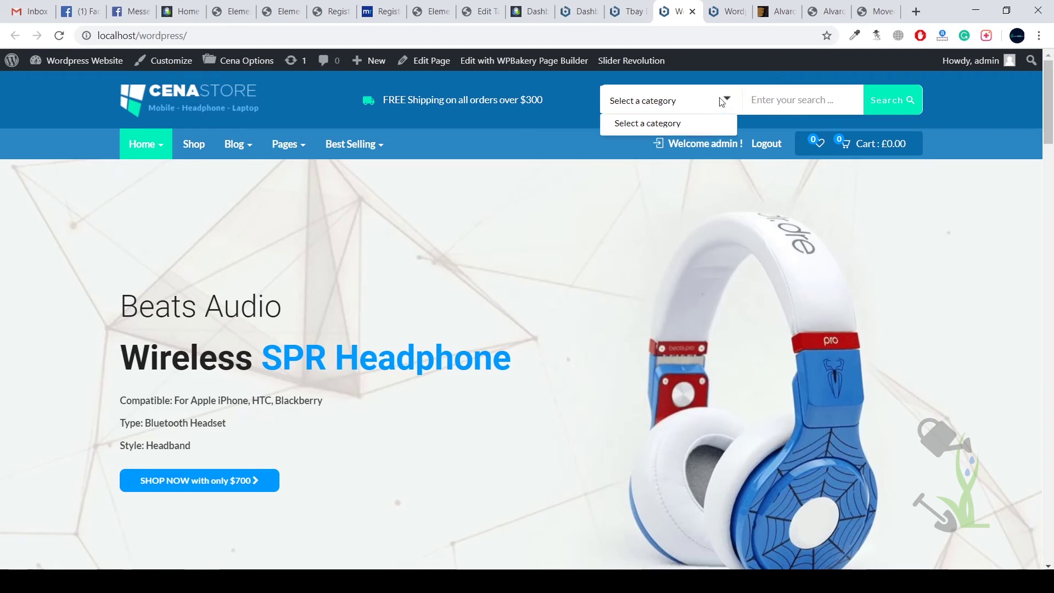
click(709, 127)
Step: Scroll through the brand, product and blog sections down to the newsletter footer and back
scroll(644, 184, down, 10)
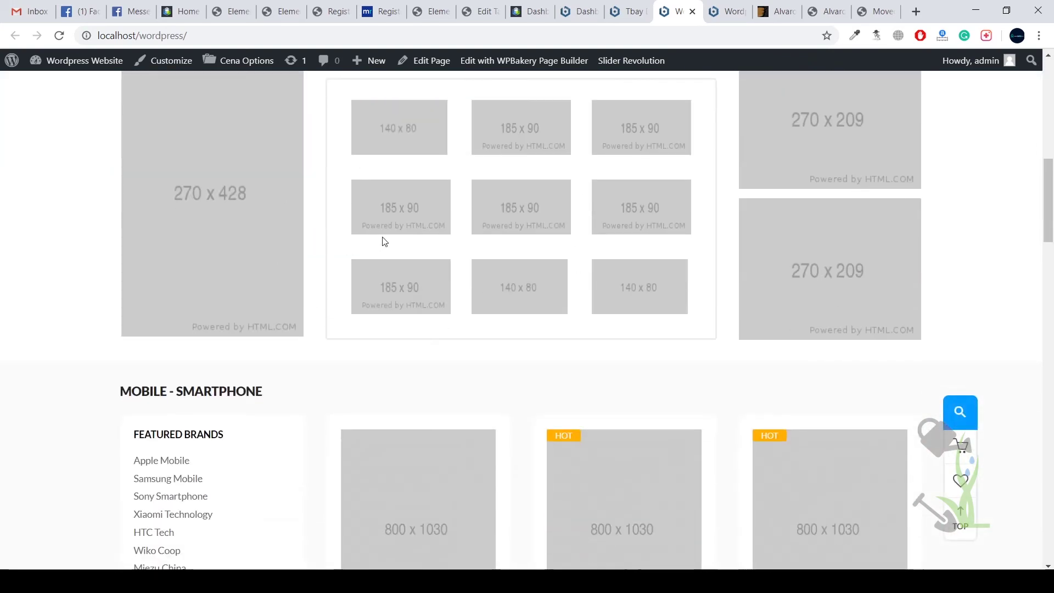
scroll(393, 240, up, 3)
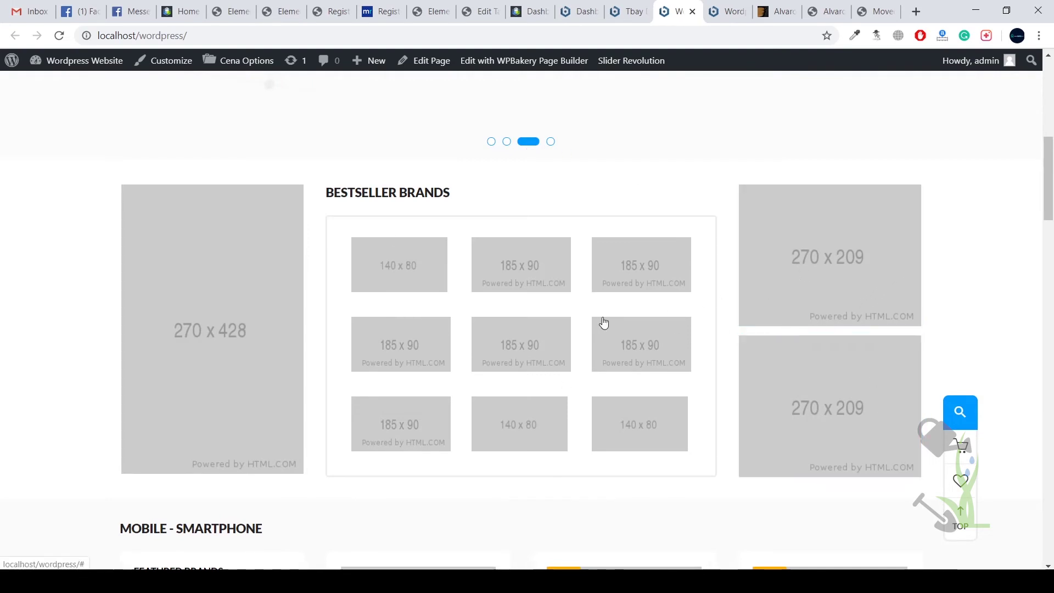
scroll(557, 334, up, 1)
scroll(558, 334, down, 2)
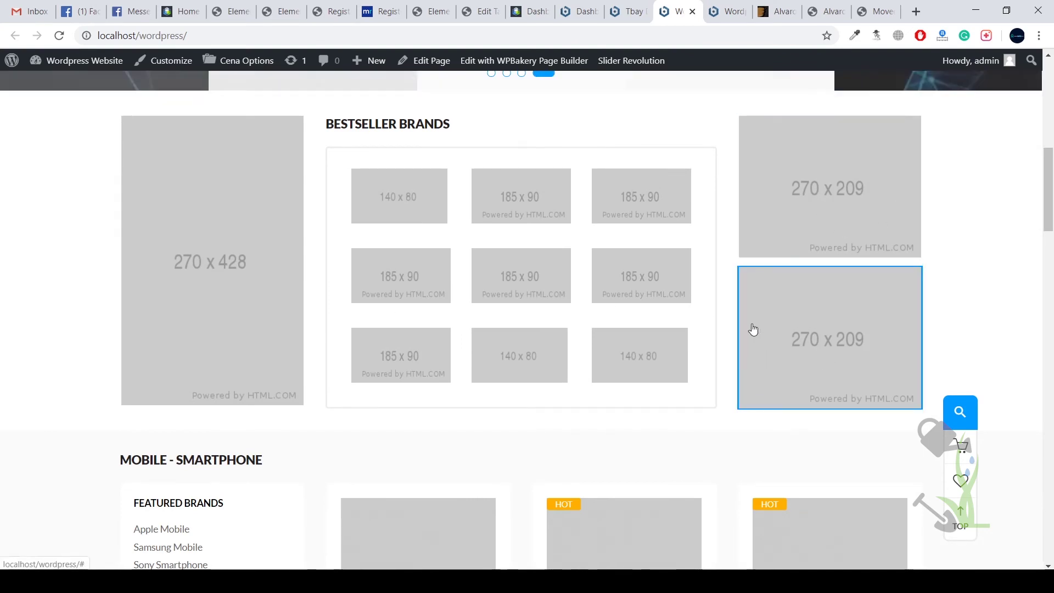
scroll(365, 231, down, 5)
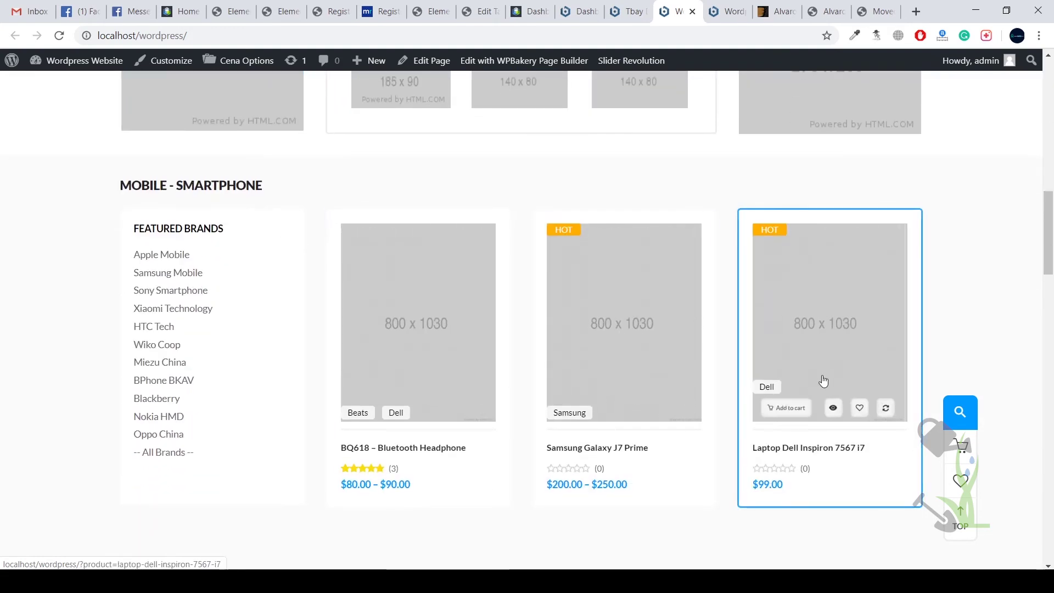
scroll(848, 393, down, 1)
scroll(653, 360, down, 5)
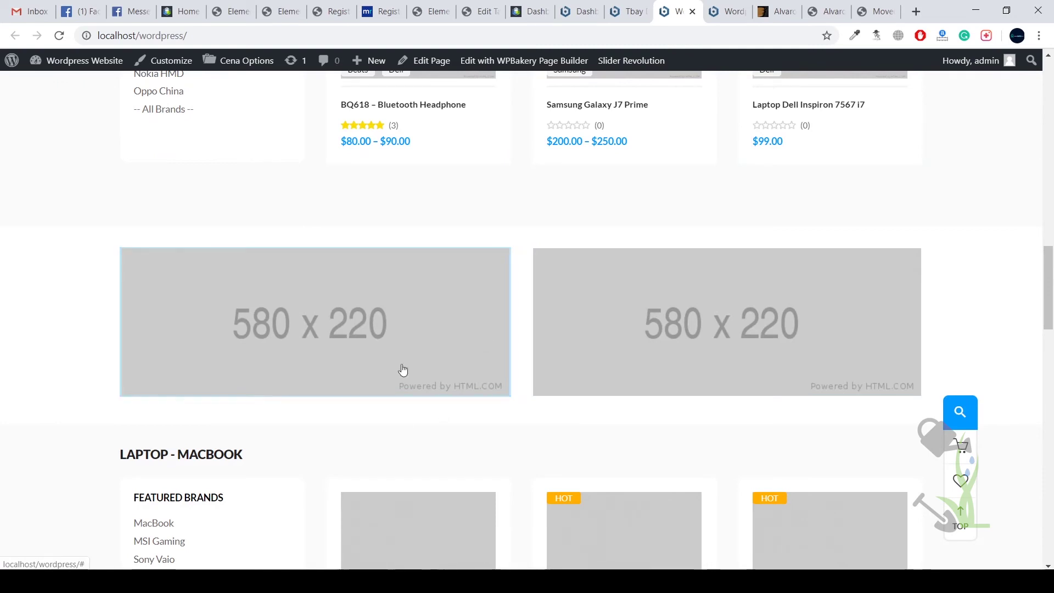
scroll(383, 329, down, 1)
scroll(383, 329, down, 3)
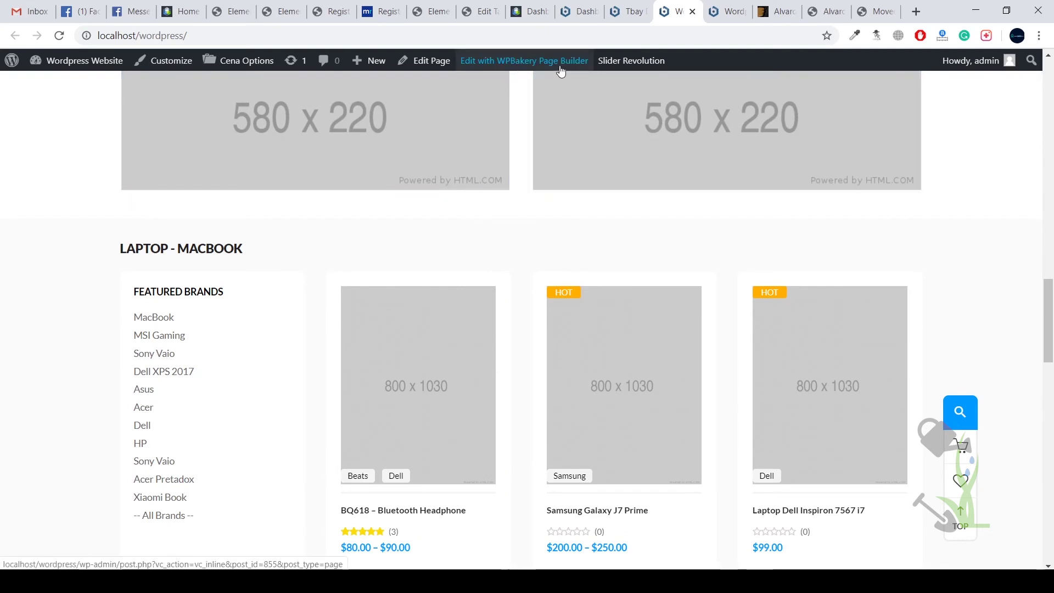
scroll(549, 193, down, 12)
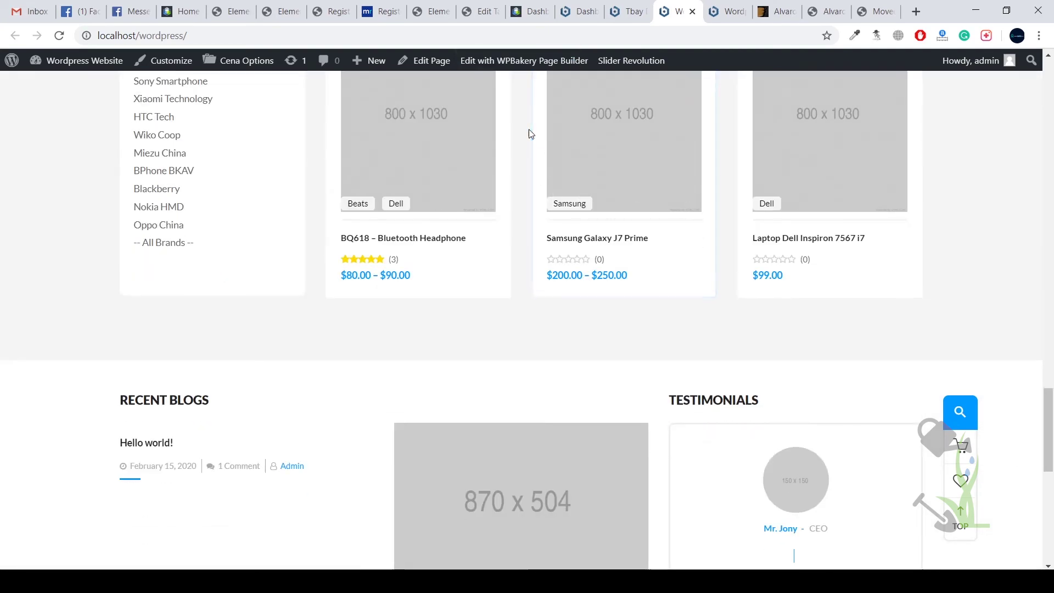
scroll(524, 137, up, 9)
scroll(483, 176, down, 8)
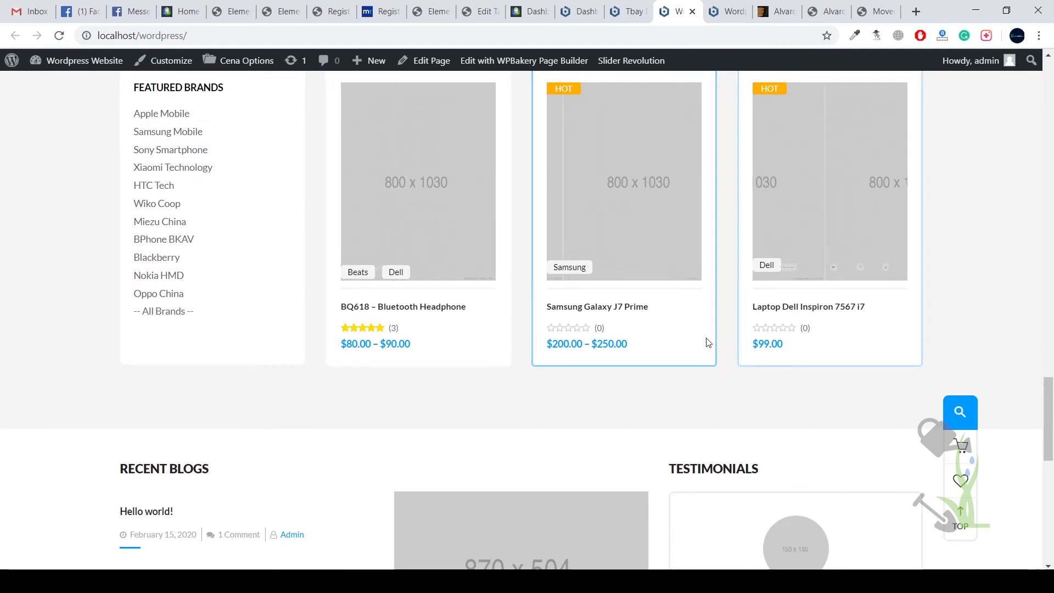
scroll(565, 362, down, 5)
scroll(452, 333, down, 6)
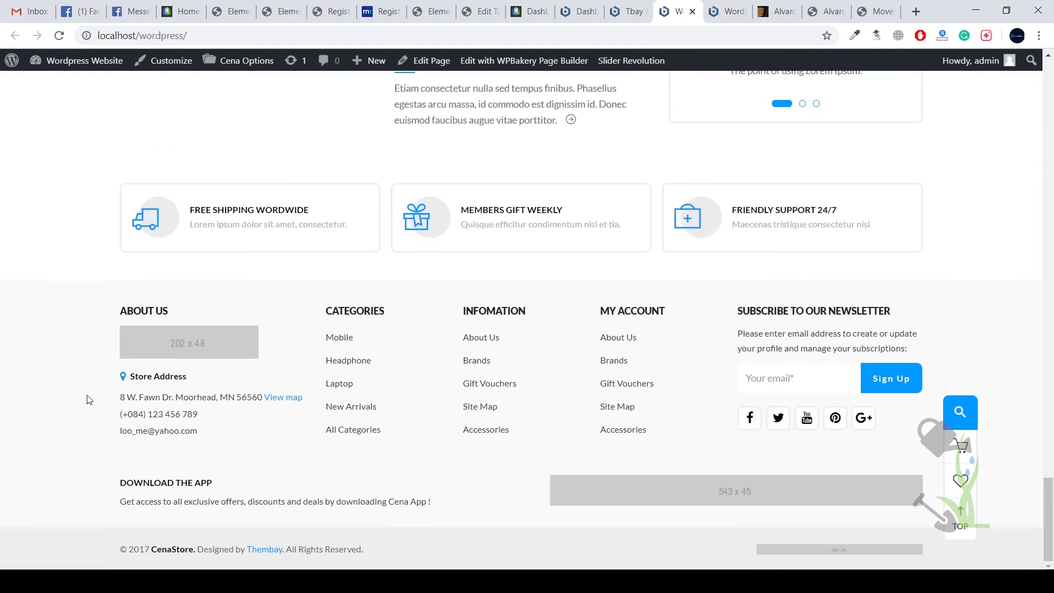
scroll(80, 400, up, 9)
scroll(77, 330, down, 9)
scroll(171, 246, up, 10)
Step: Inspect the homepage in Chrome DevTools' mobile preview and scroll through its layout
right_click(55, 247)
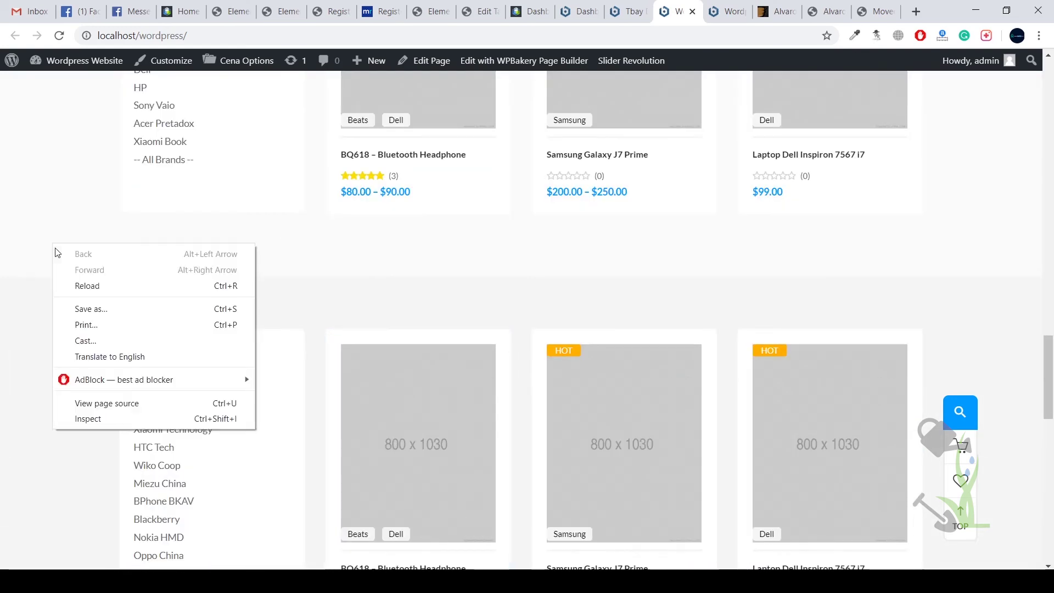
click(92, 416)
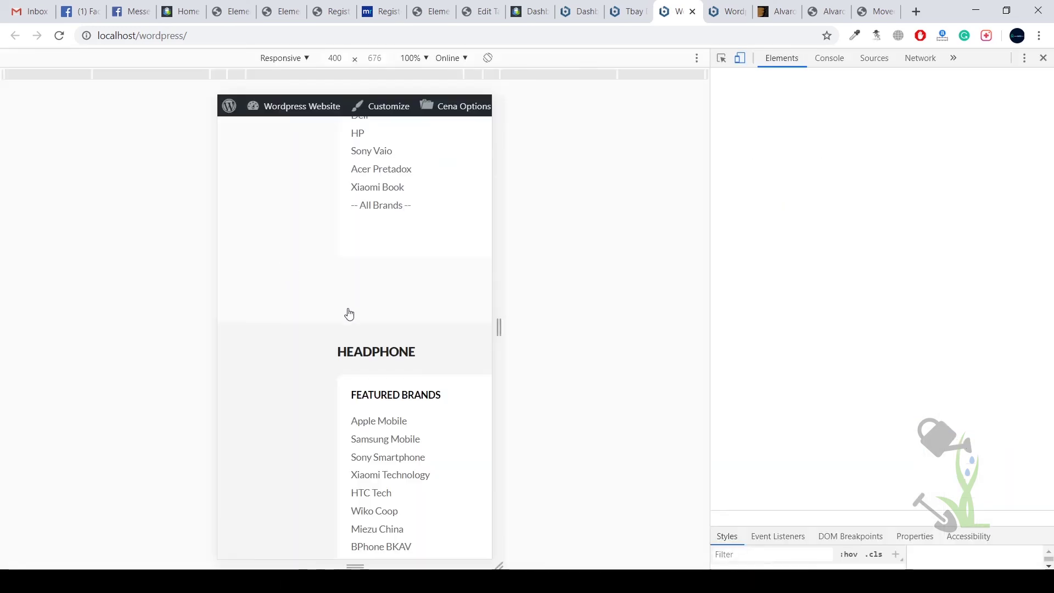
scroll(331, 172, down, 15)
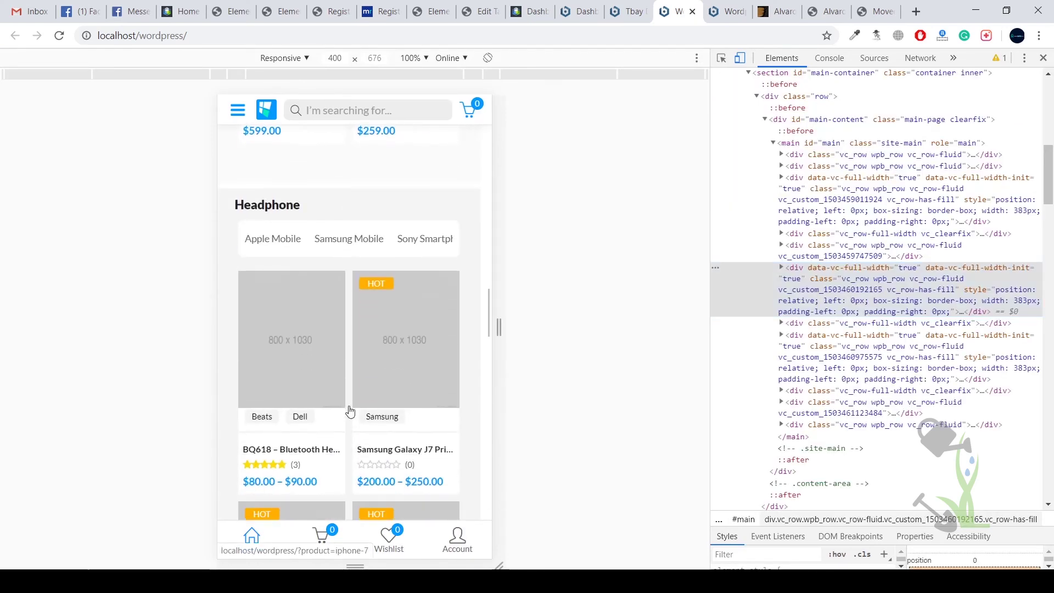
scroll(357, 280, down, 10)
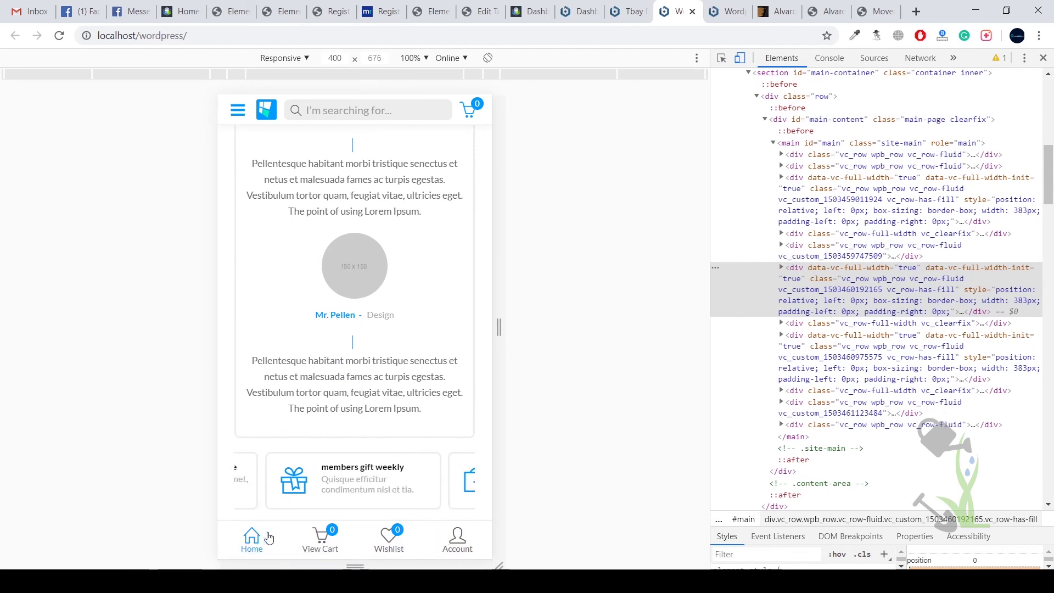
Step: View the My Account page in mobile layout, return to Home, and close DevTools
click(455, 539)
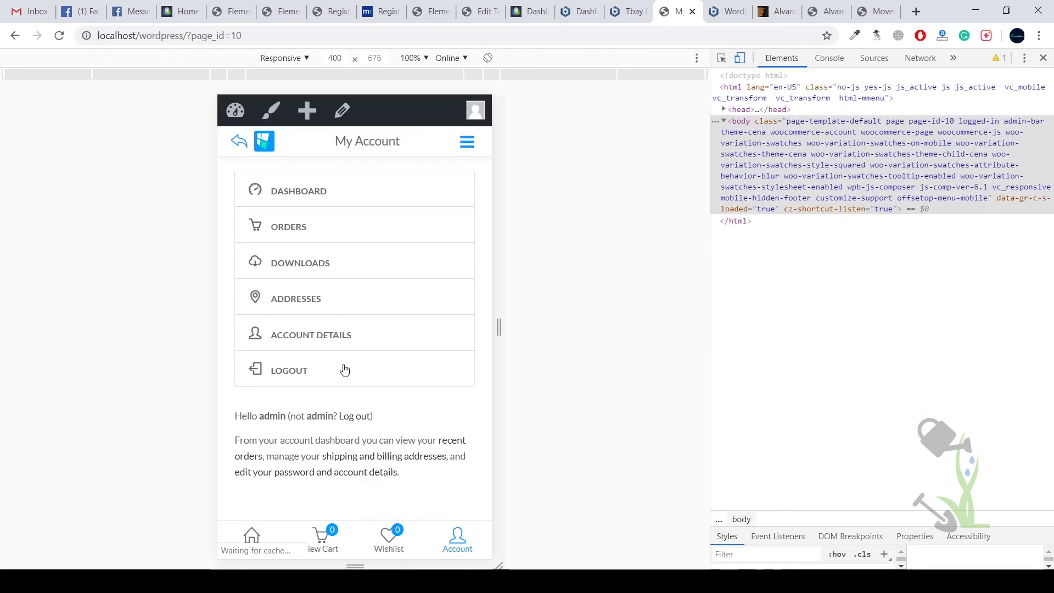
click(245, 538)
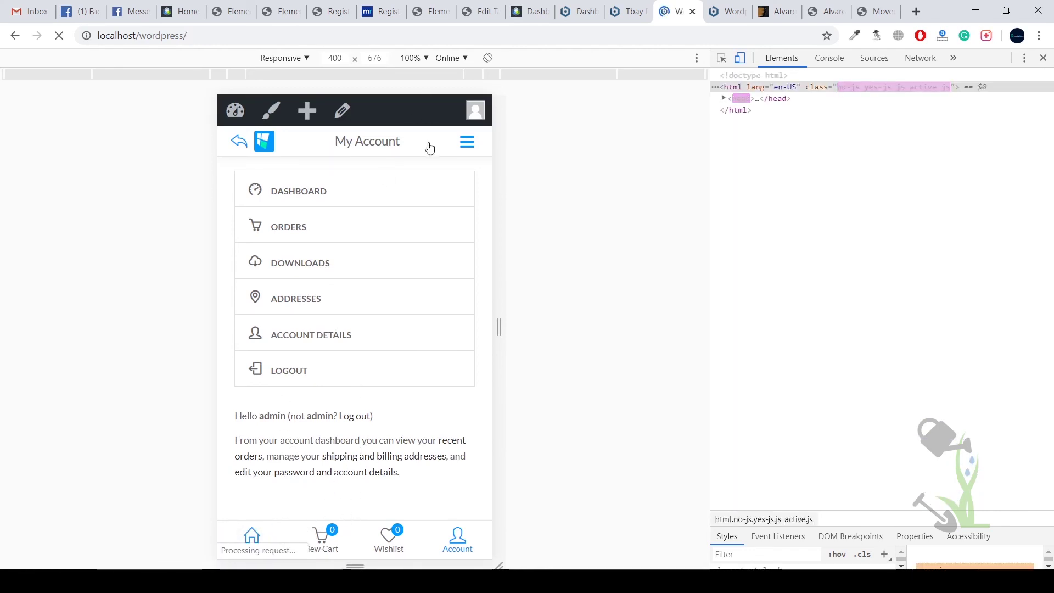
click(1043, 59)
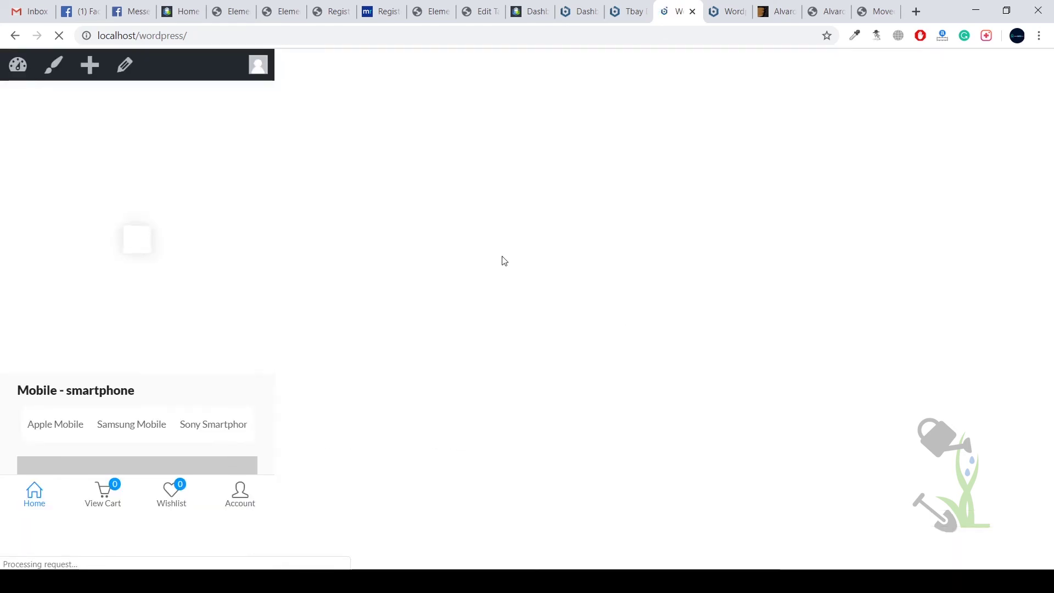
Step: Show the ThemeForest Cena Store listing with its $59 Regular License price highlighted
click(776, 11)
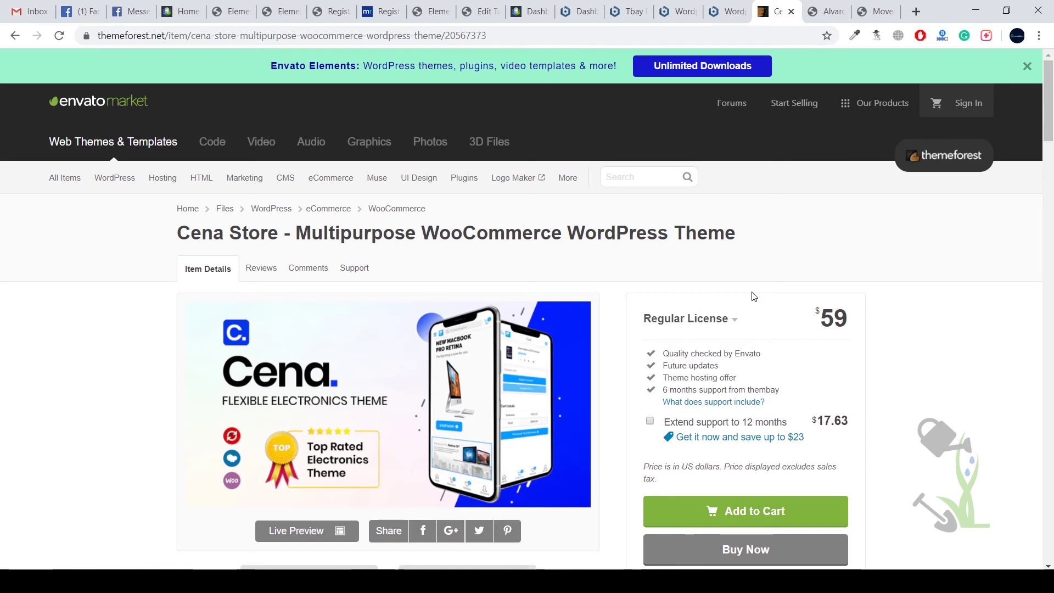
drag(819, 321, 859, 323)
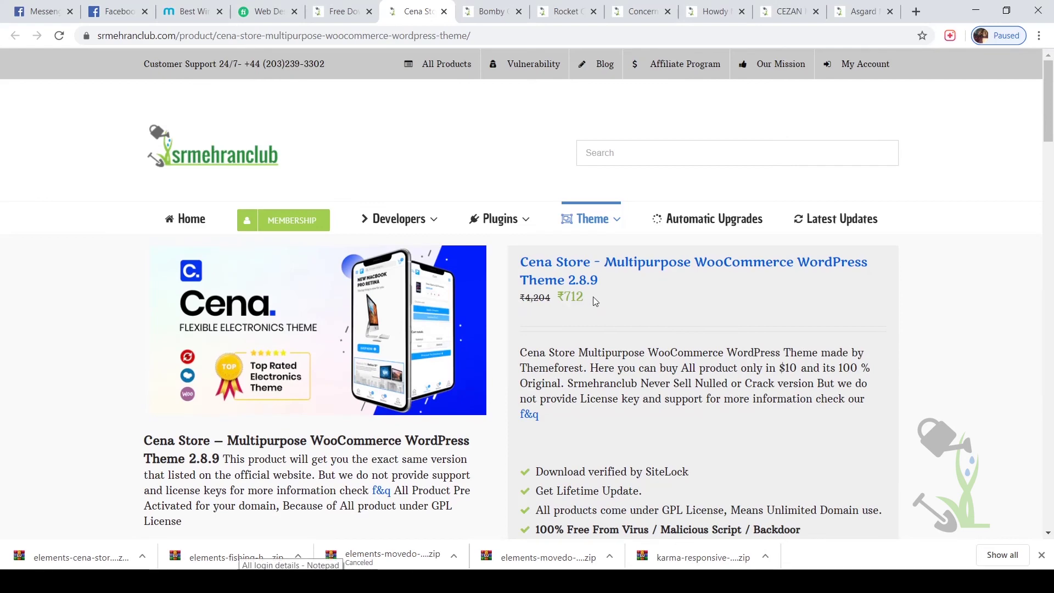
Step: Go to srmehranclub's MEMBERSHIP page from the site menu
scroll(625, 321, down, 4)
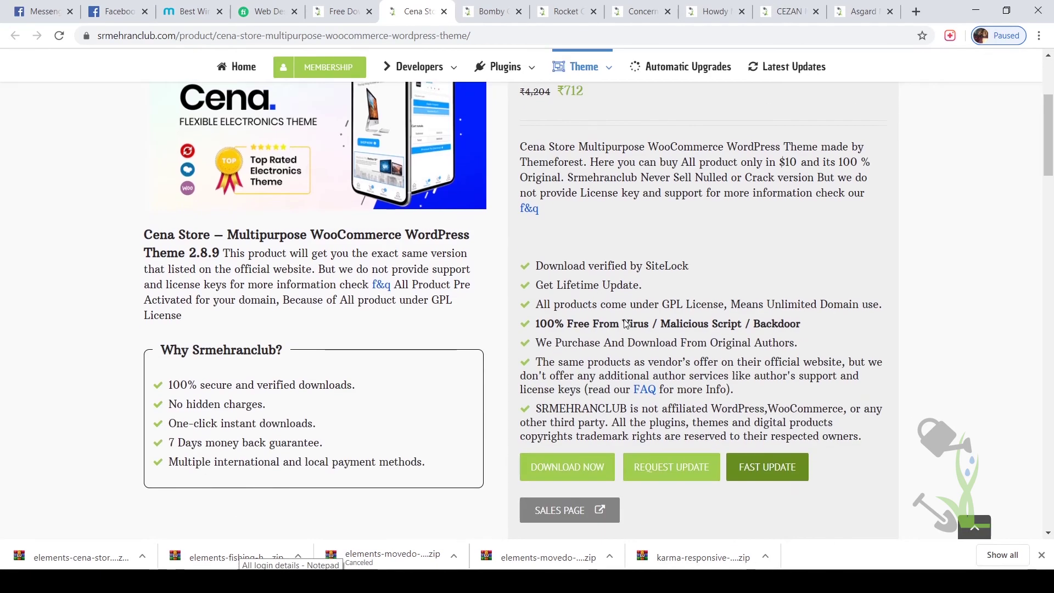
scroll(626, 324, up, 4)
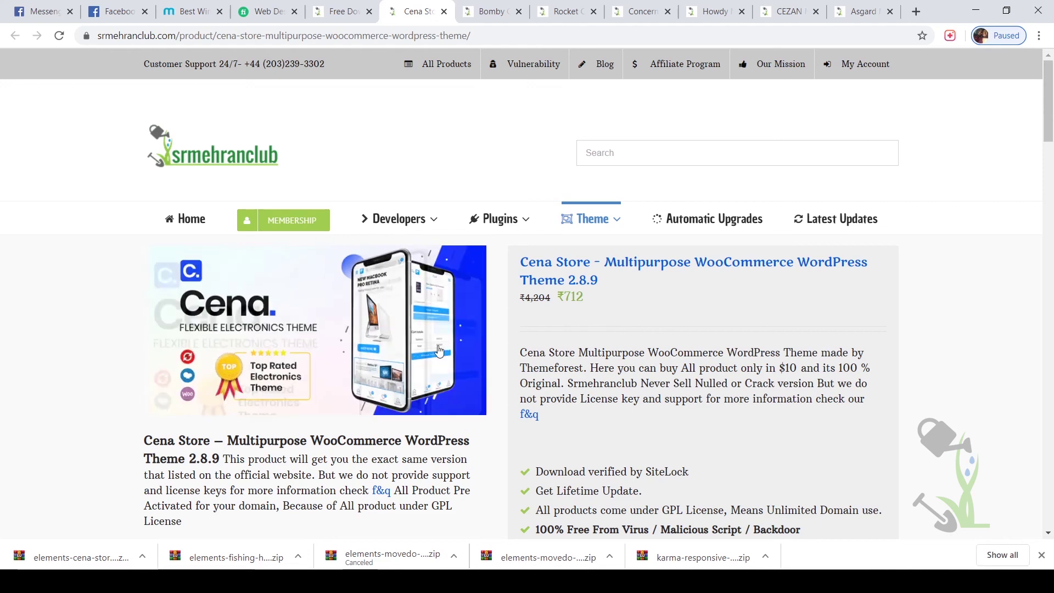
click(297, 219)
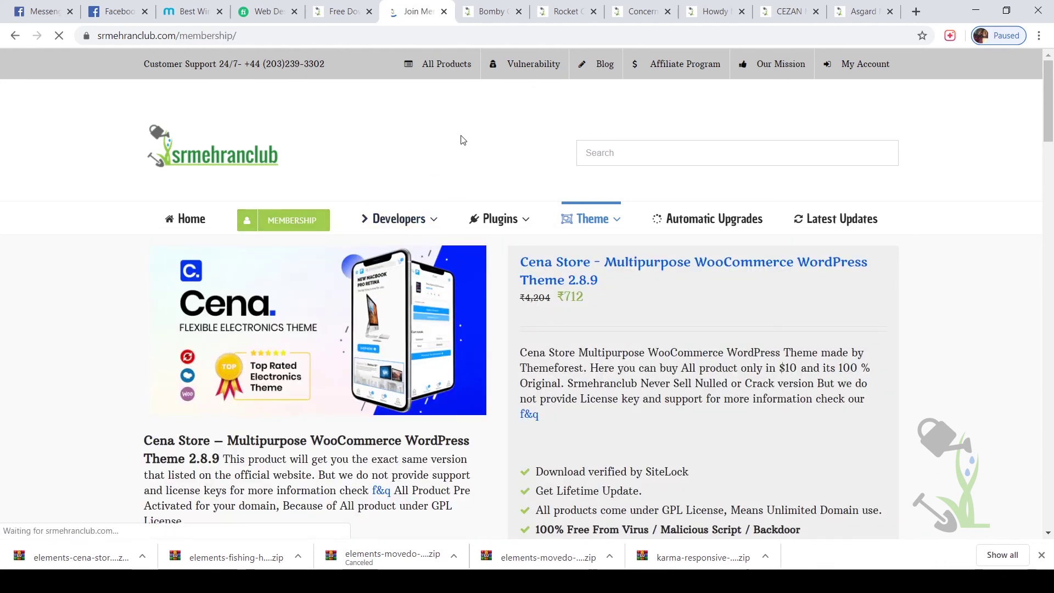
Step: Review the Standard $29, Premium $89 and Semester $59 plans and their Buy Now buttons
scroll(607, 271, down, 12)
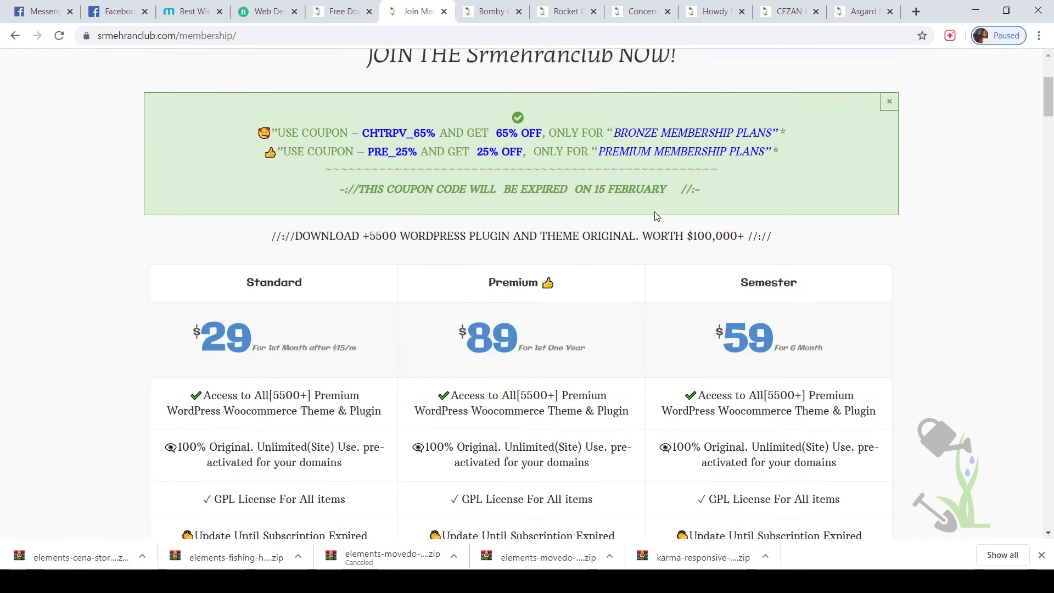
scroll(595, 324, down, 4)
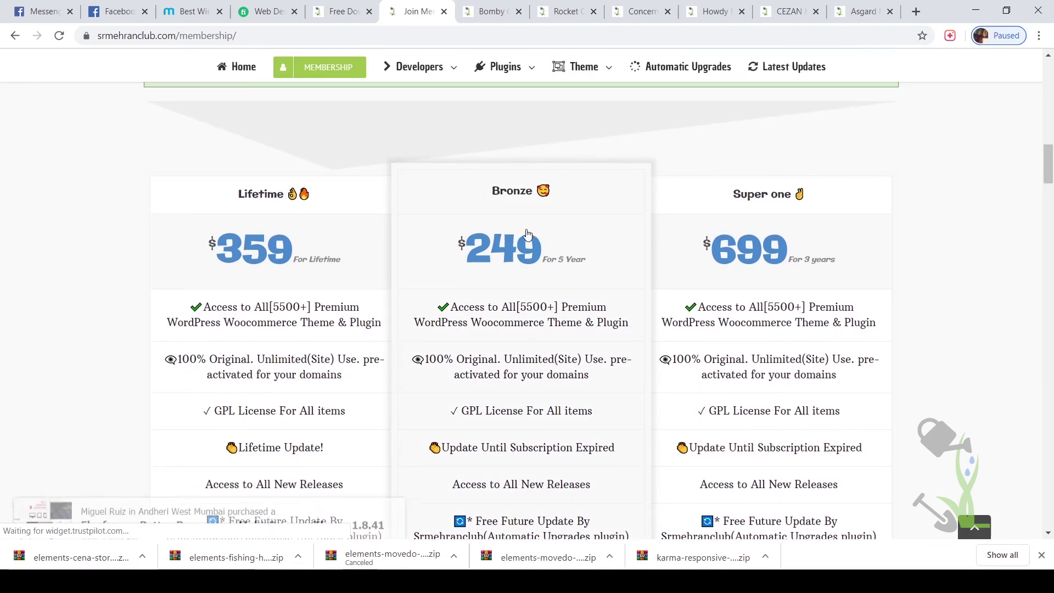
scroll(528, 235, down, 3)
scroll(545, 187, down, 6)
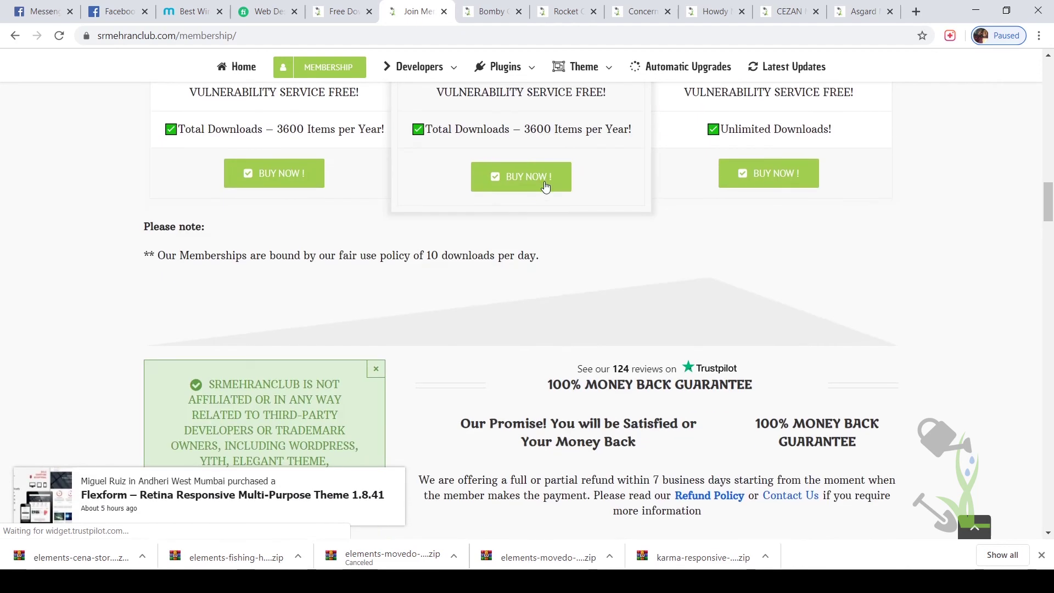
scroll(546, 183, up, 3)
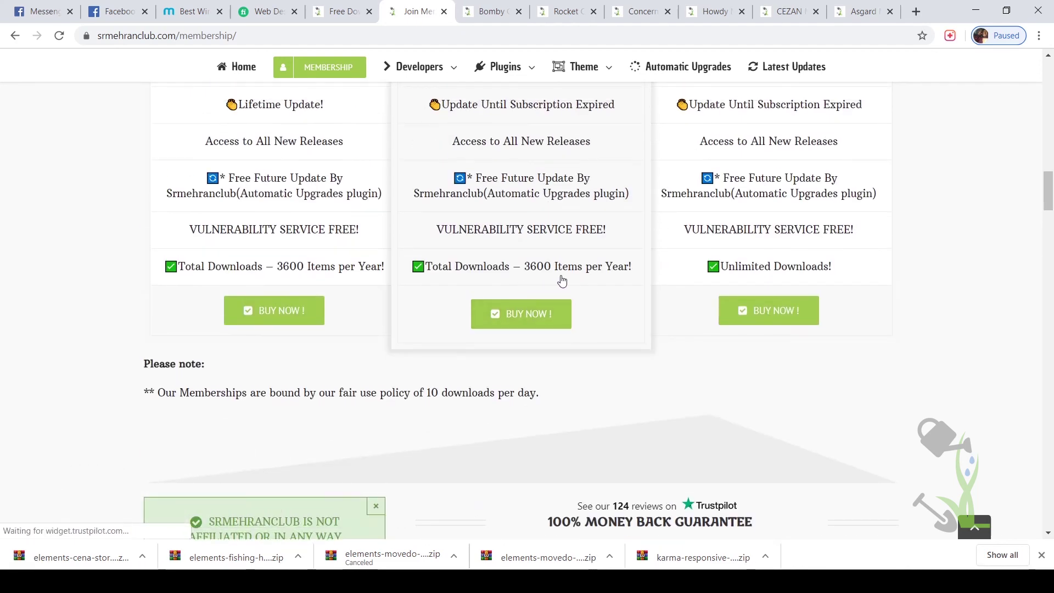
scroll(571, 419, up, 15)
scroll(536, 297, down, 4)
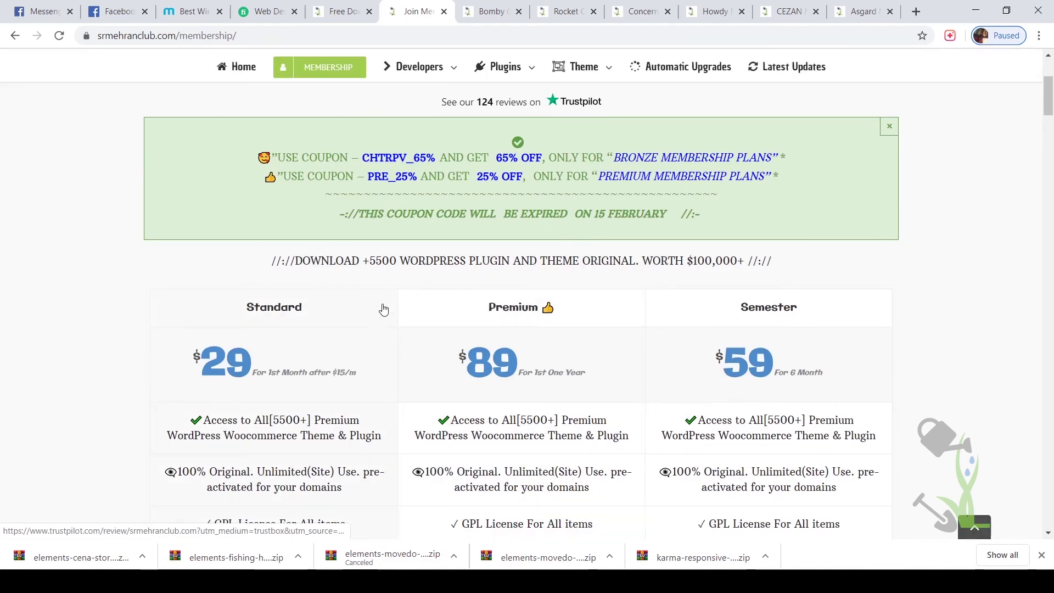
drag(362, 260, 633, 267)
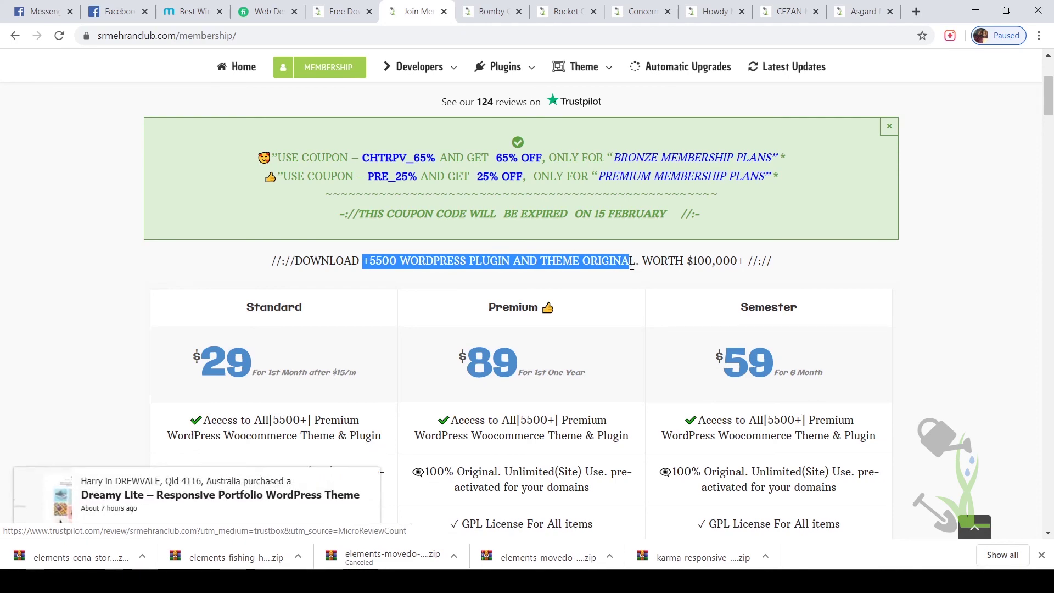
scroll(632, 265, down, 1)
scroll(632, 265, down, 3)
scroll(632, 268, up, 2)
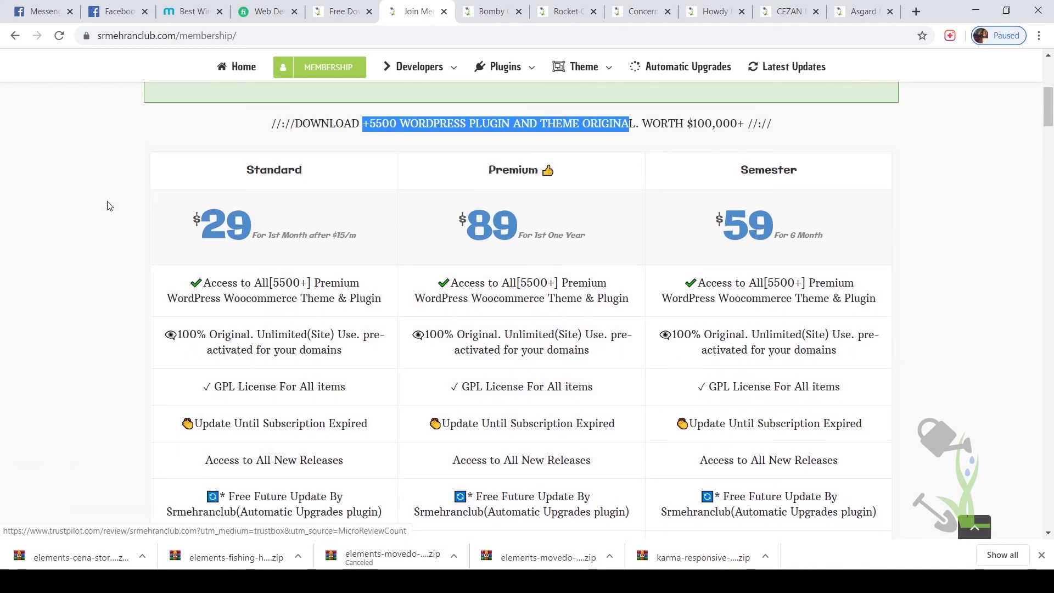
scroll(101, 208, down, 1)
scroll(101, 211, down, 1)
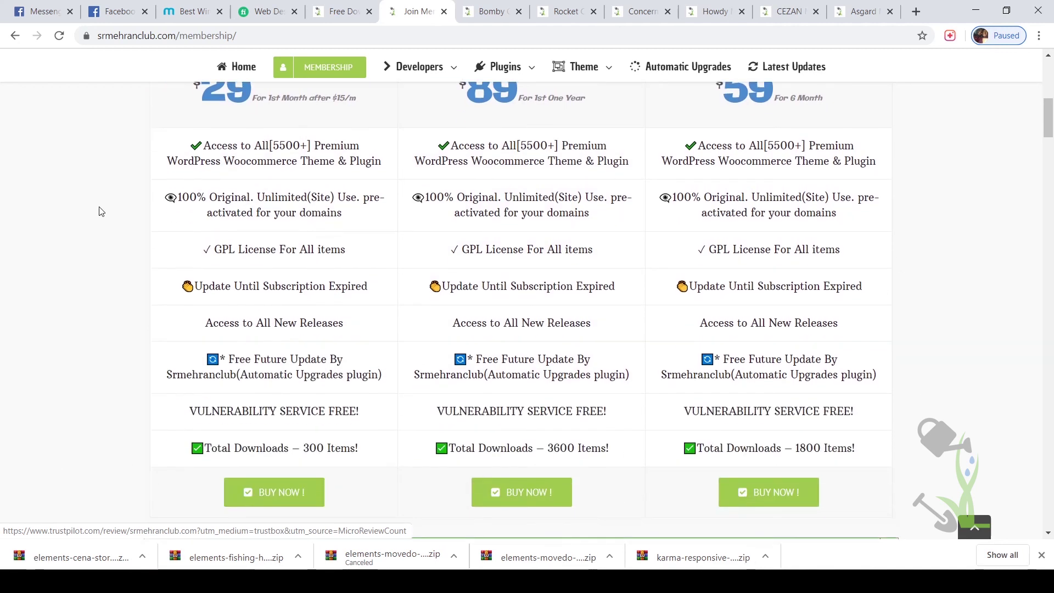
scroll(100, 212, down, 5)
scroll(298, 218, up, 7)
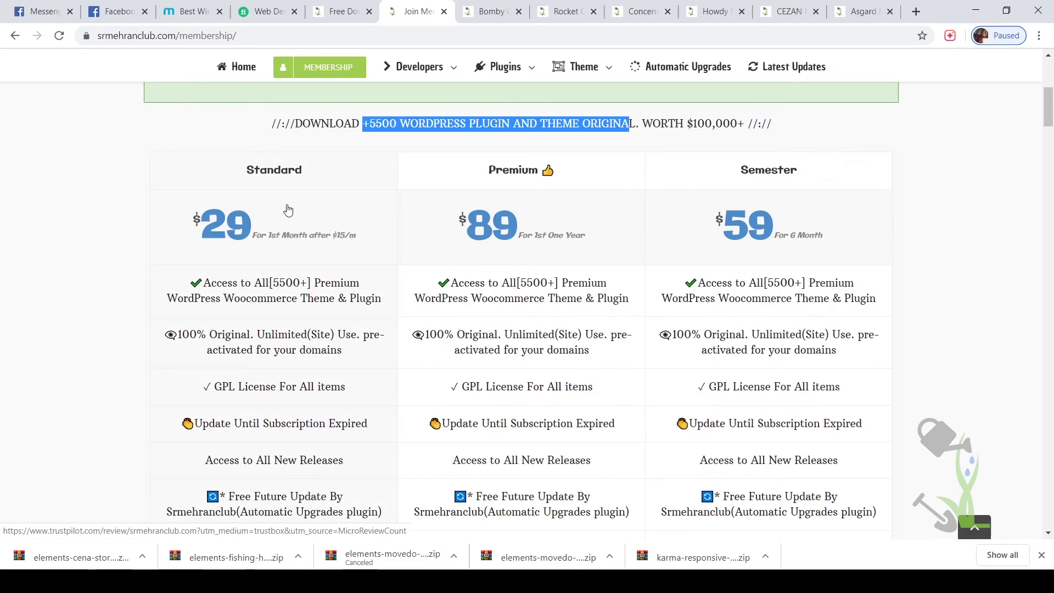
scroll(186, 324, down, 3)
scroll(176, 357, up, 4)
scroll(165, 411, down, 3)
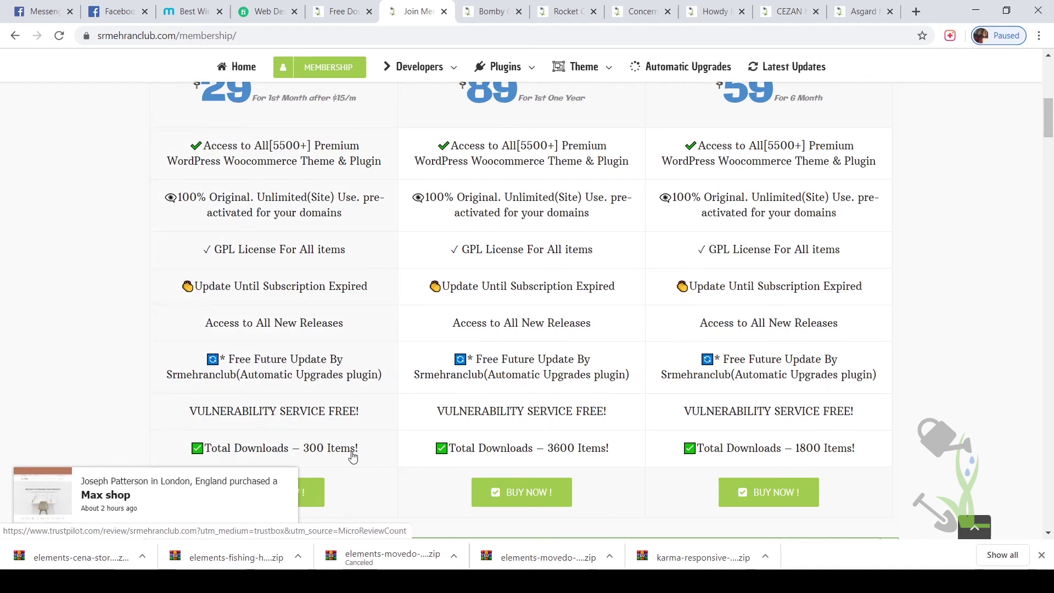
scroll(499, 430, up, 8)
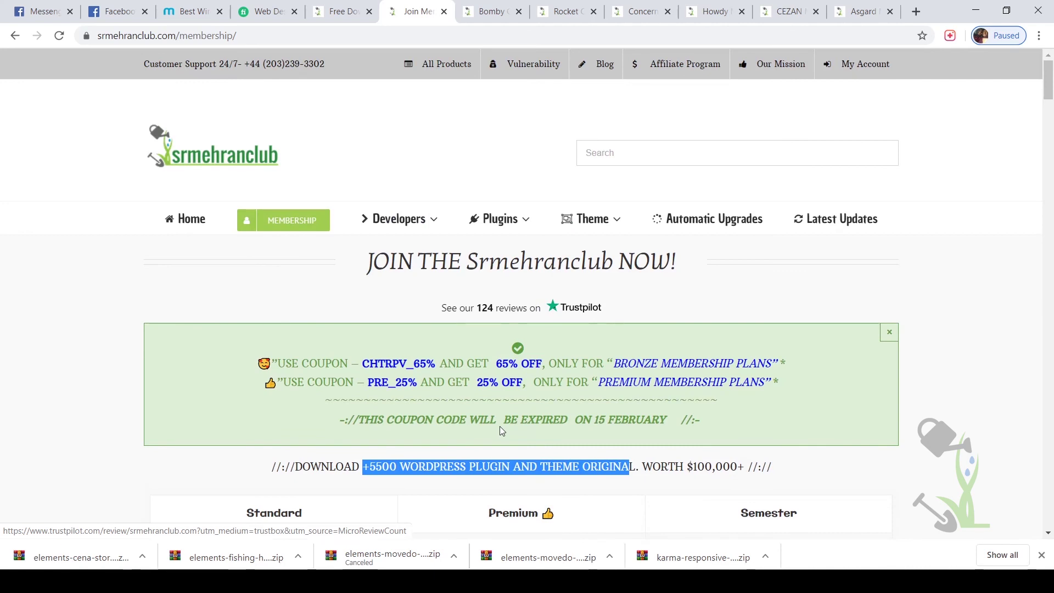